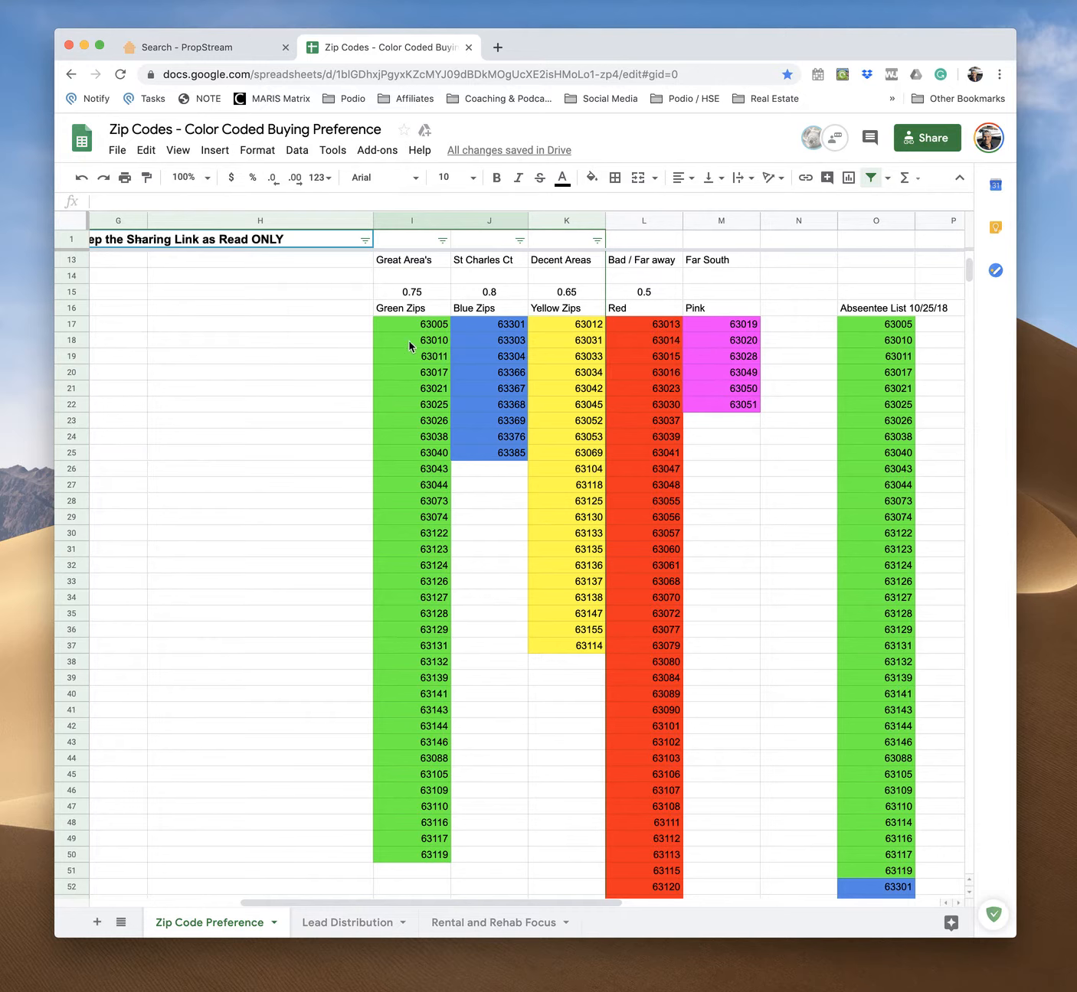
Review the color-coded zip code columns in the buying preference spreadsheet
scroll(429, 463, down, 2)
scroll(429, 464, up, 2)
click(648, 296)
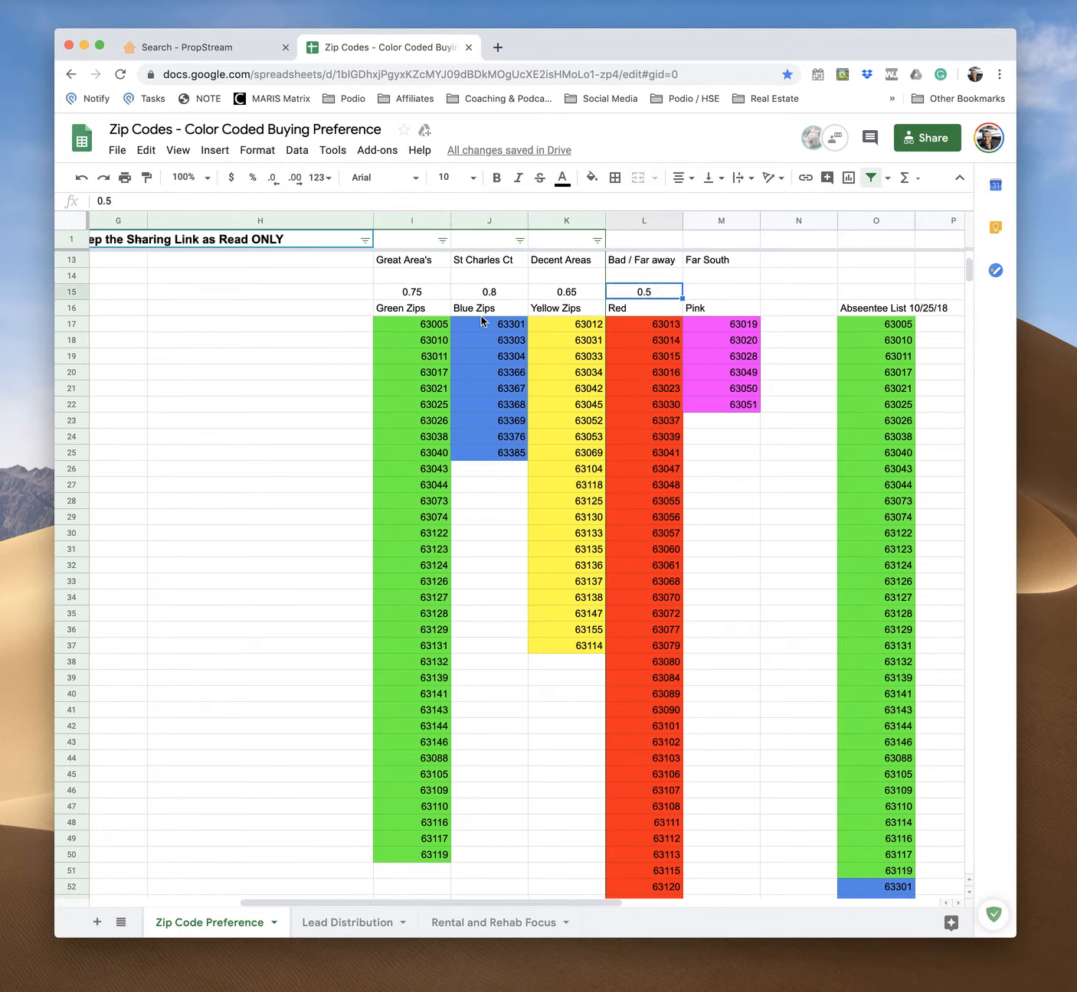
scroll(355, 327, down, 1)
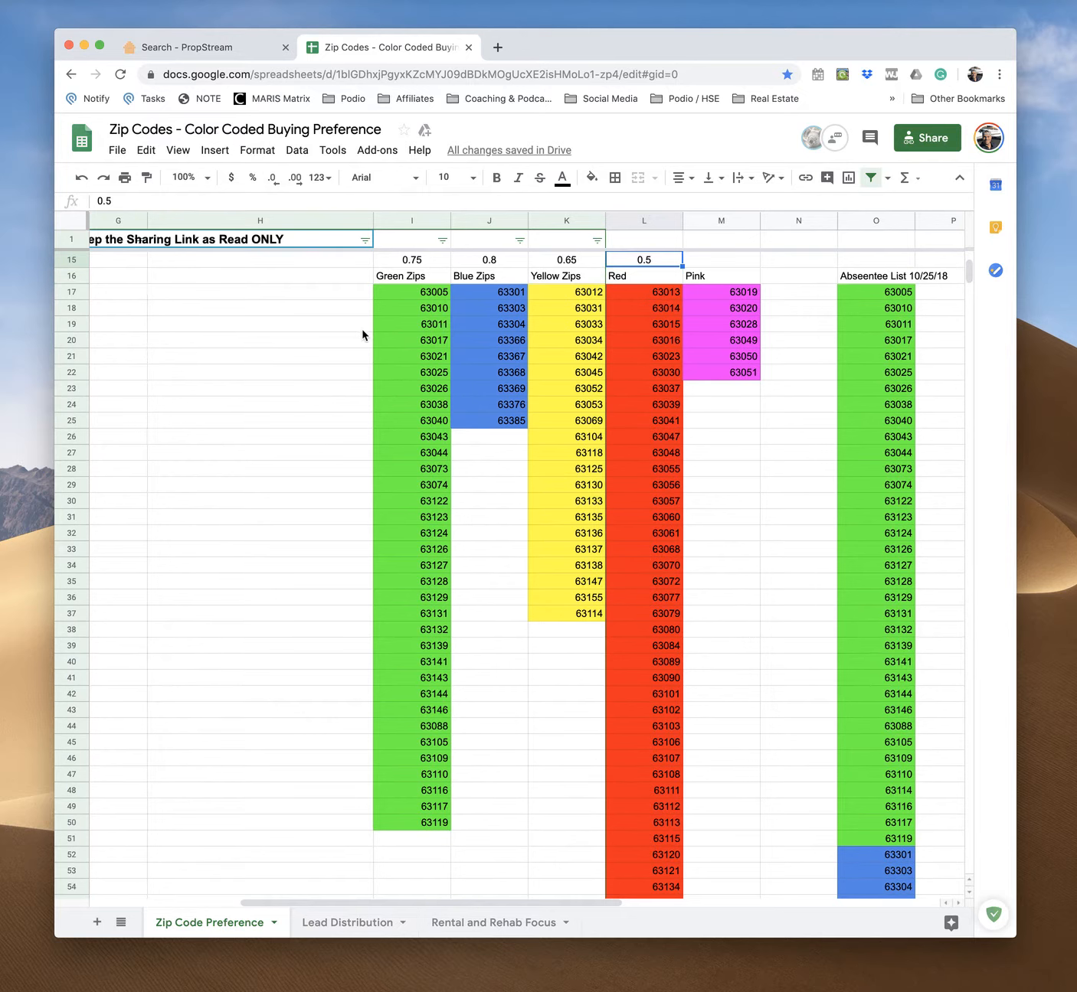
scroll(361, 337, up, 1)
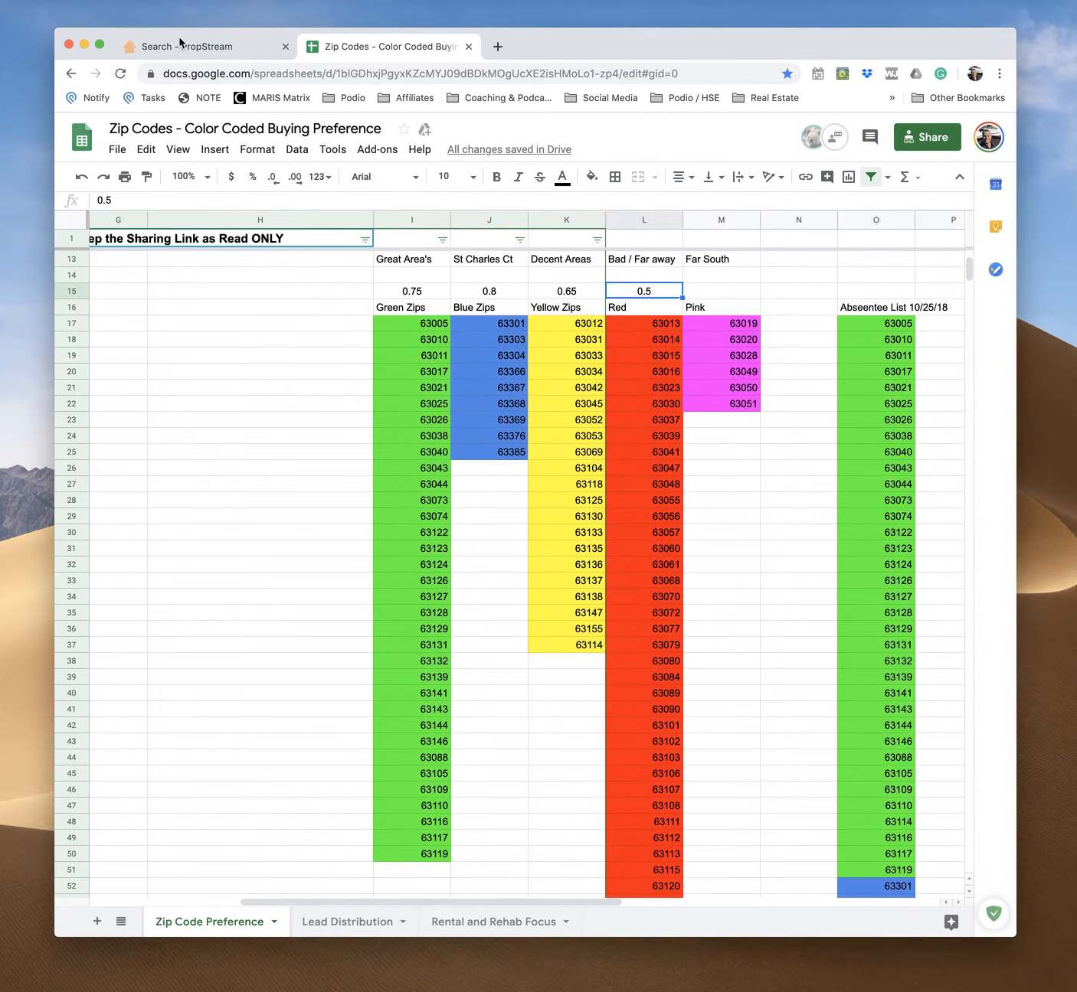
Switch to the PropStream tab and clear the previous location search
click(222, 48)
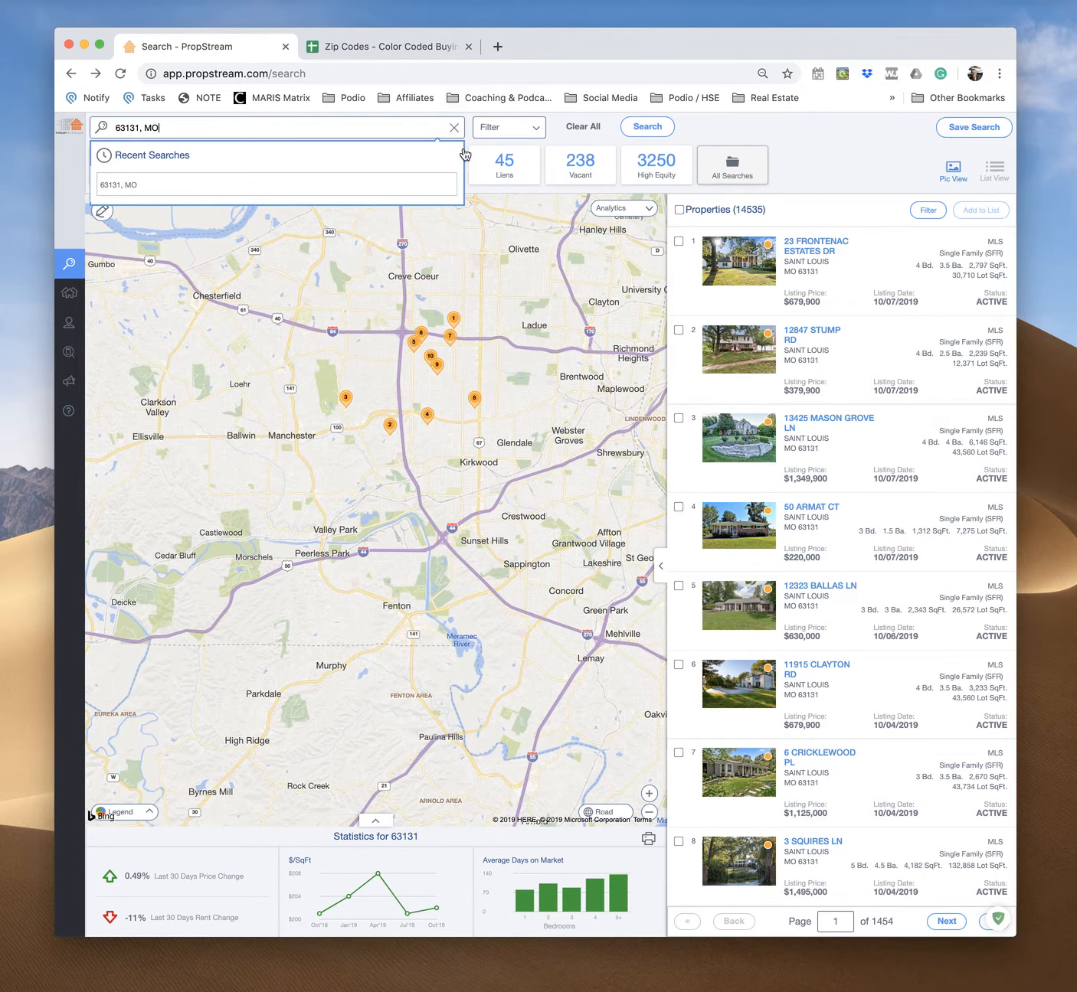
click(454, 128)
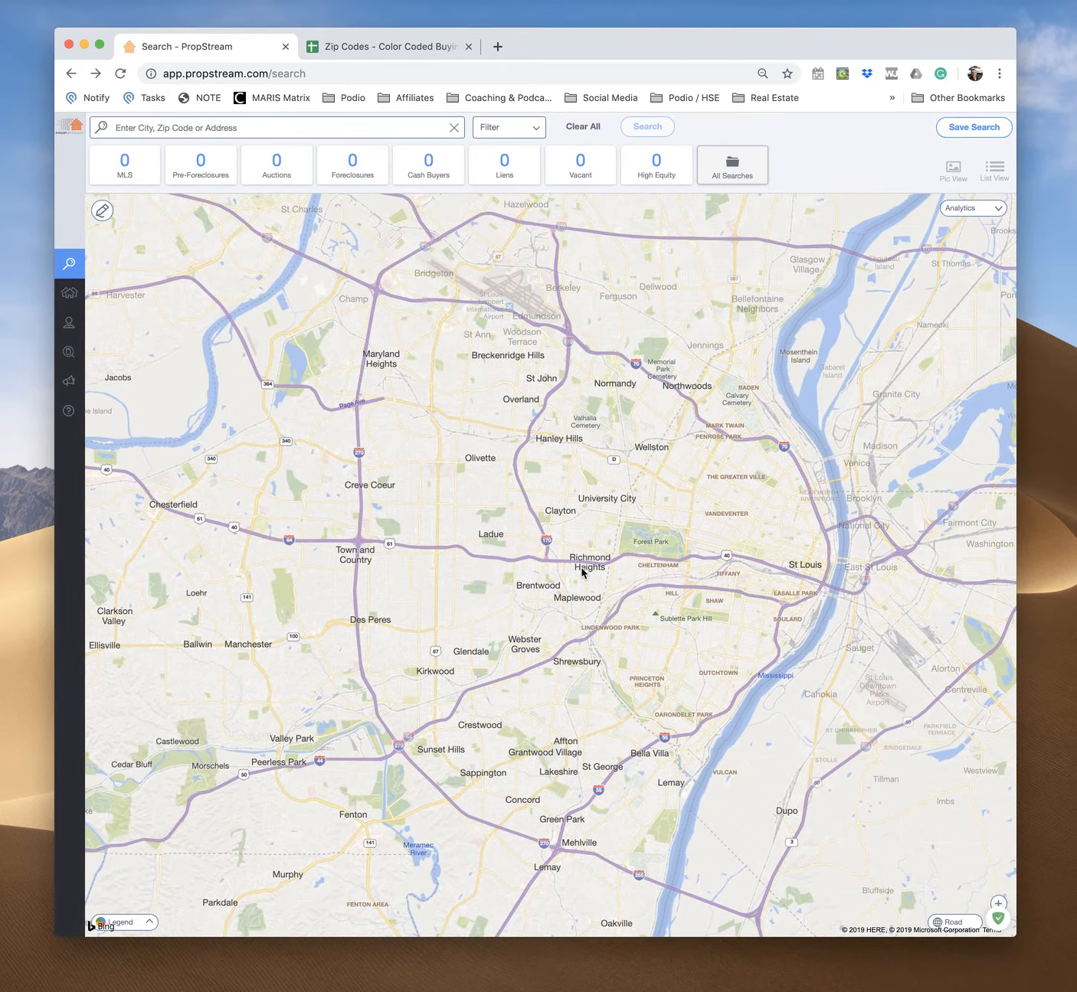
scroll(582, 571, down, 2)
scroll(582, 572, up, 2)
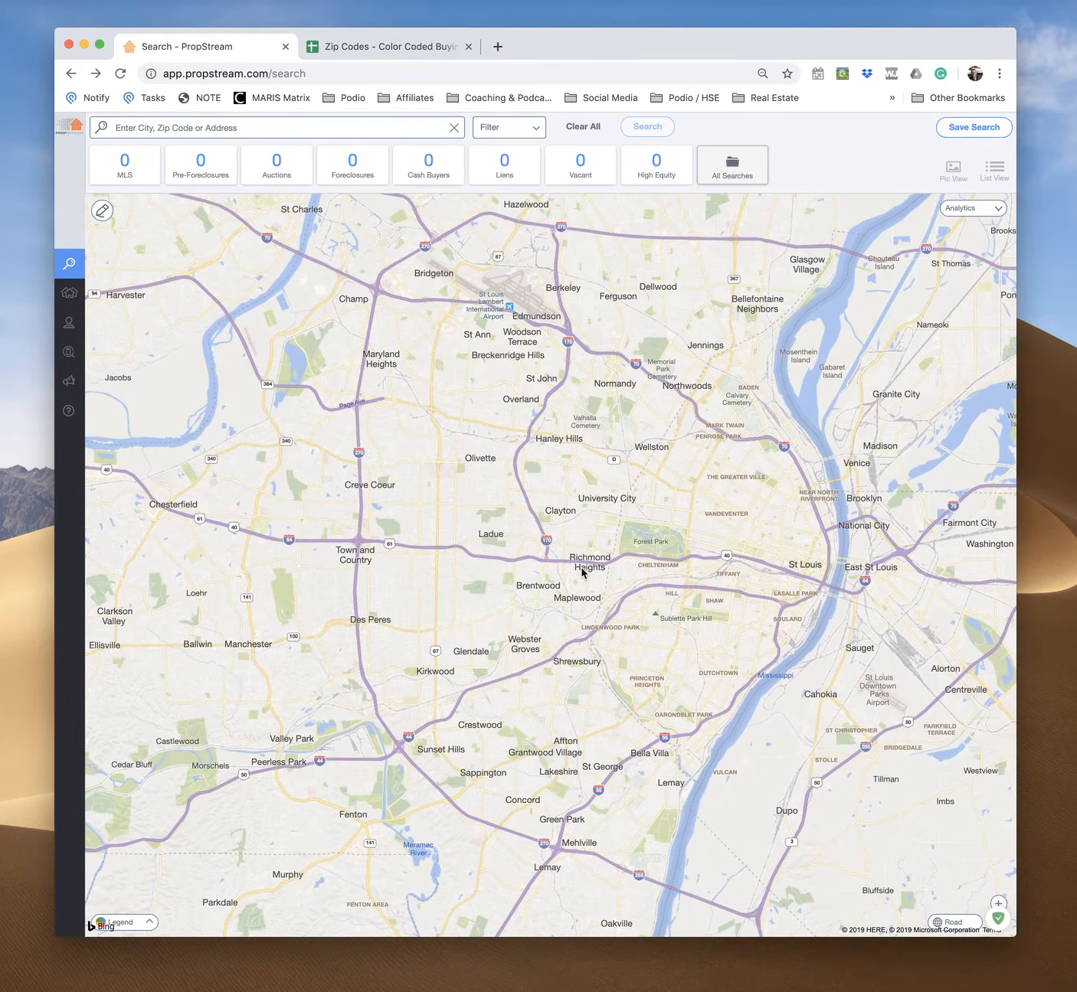
scroll(594, 550, down, 1)
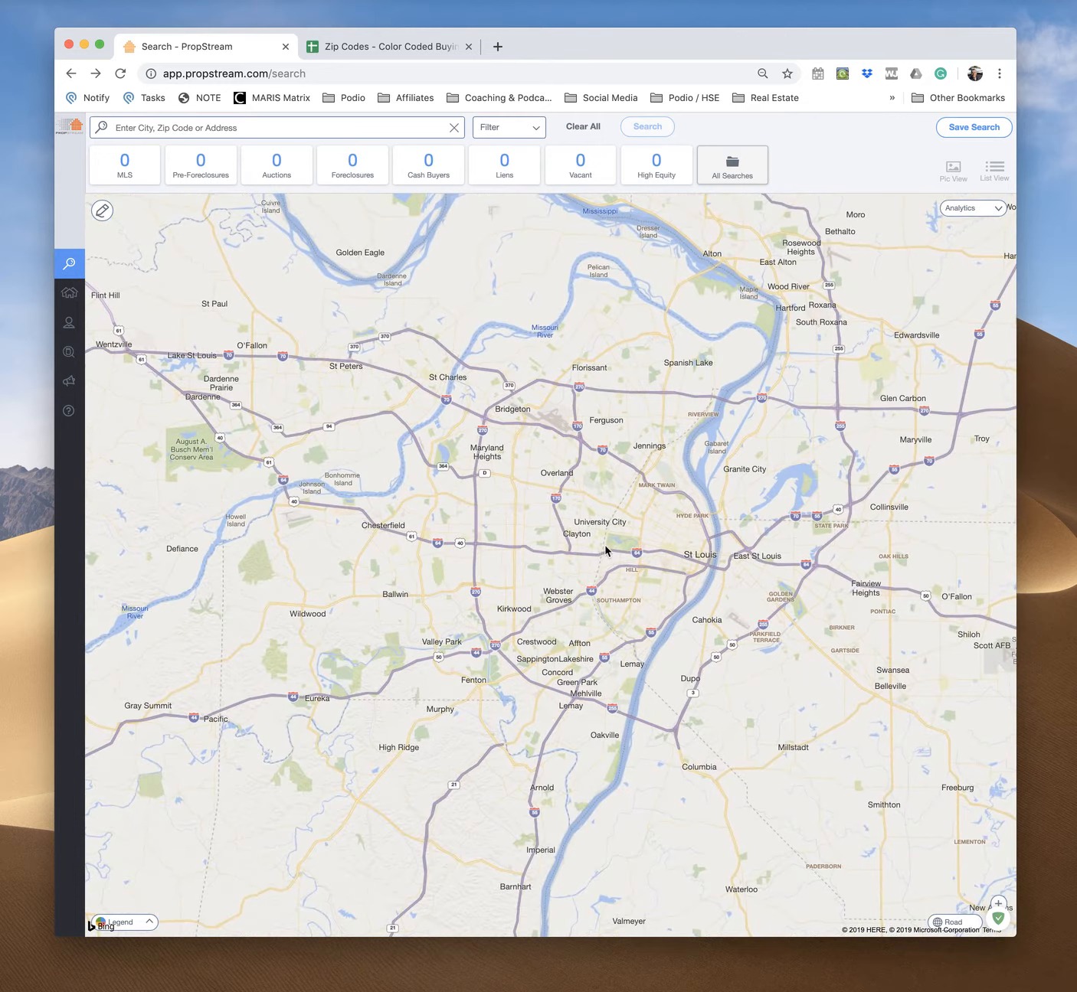
Search for zip code 63131, MO and look over its results on the map
click(138, 129)
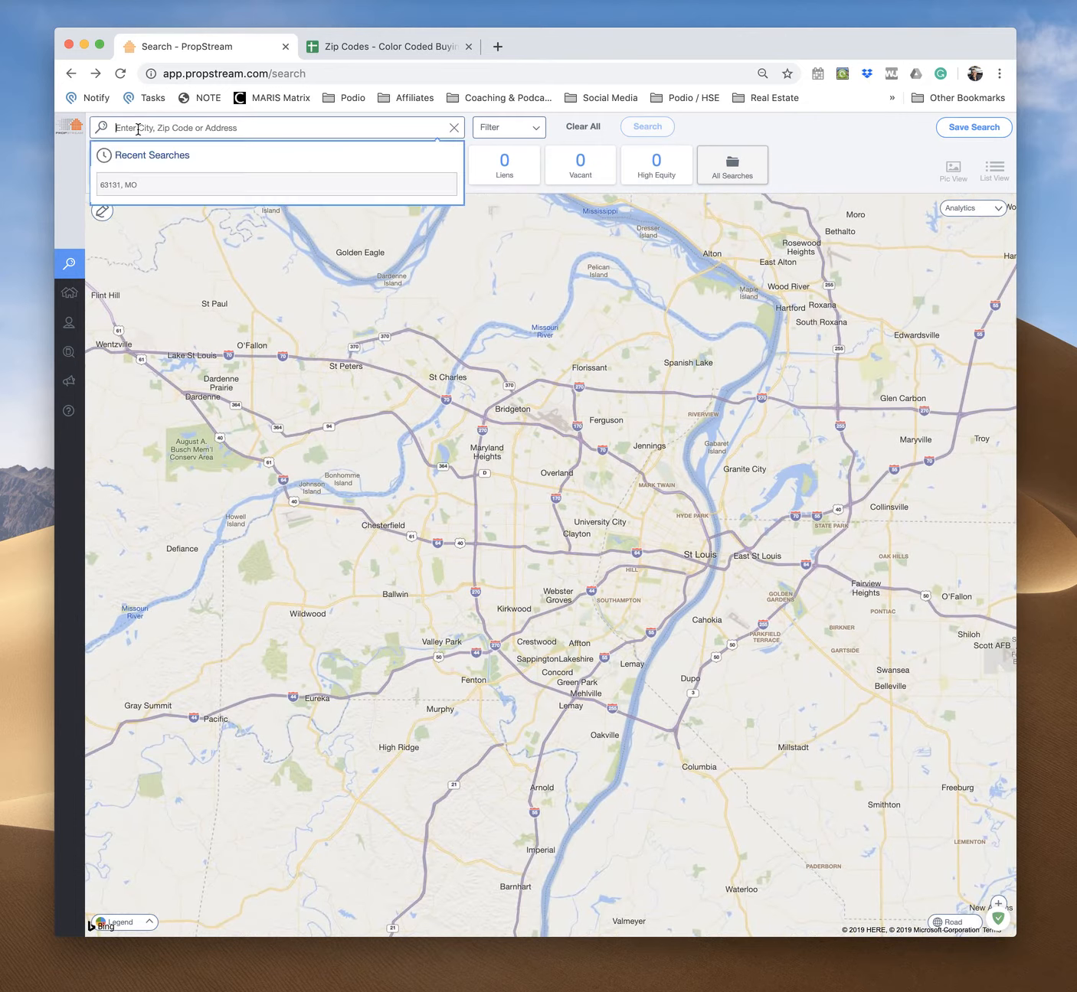
text(63131)
click(125, 191)
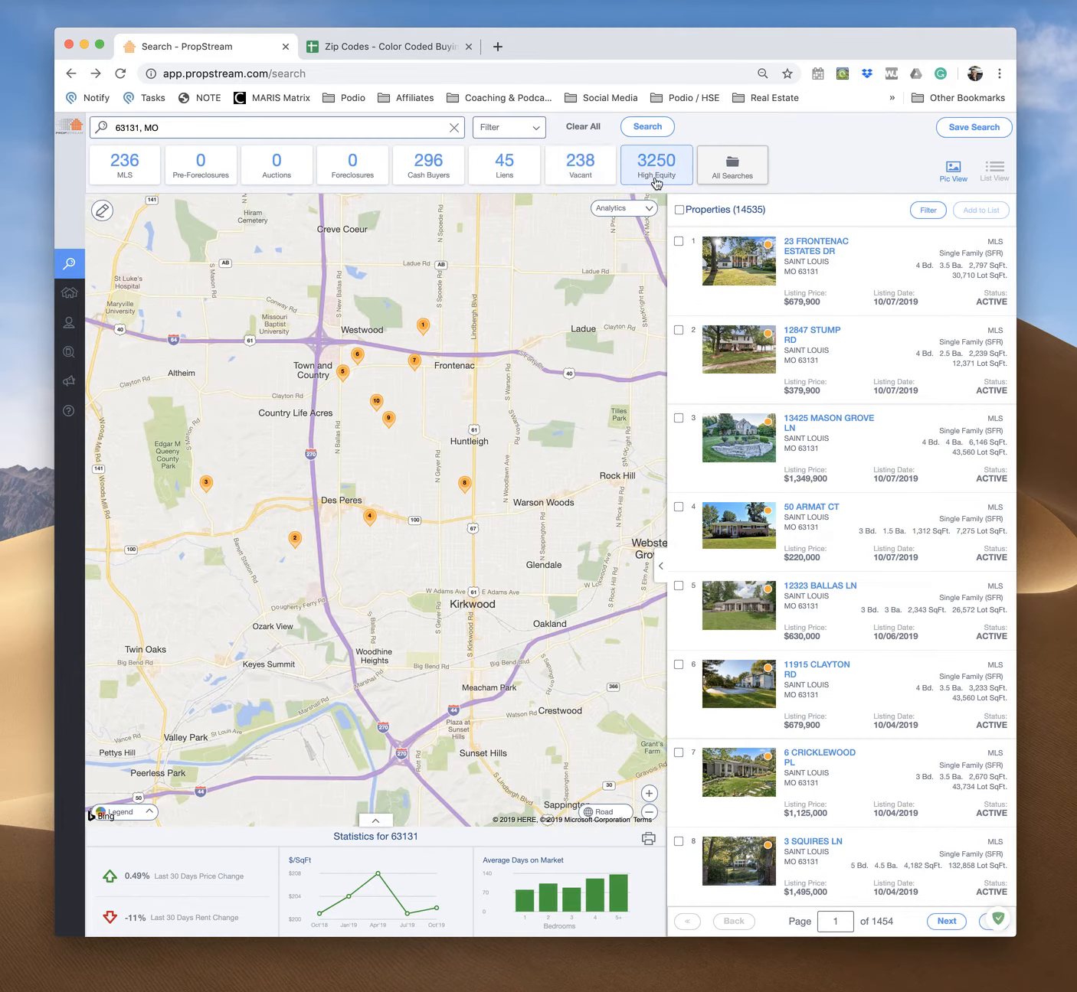
scroll(538, 378, down, 5)
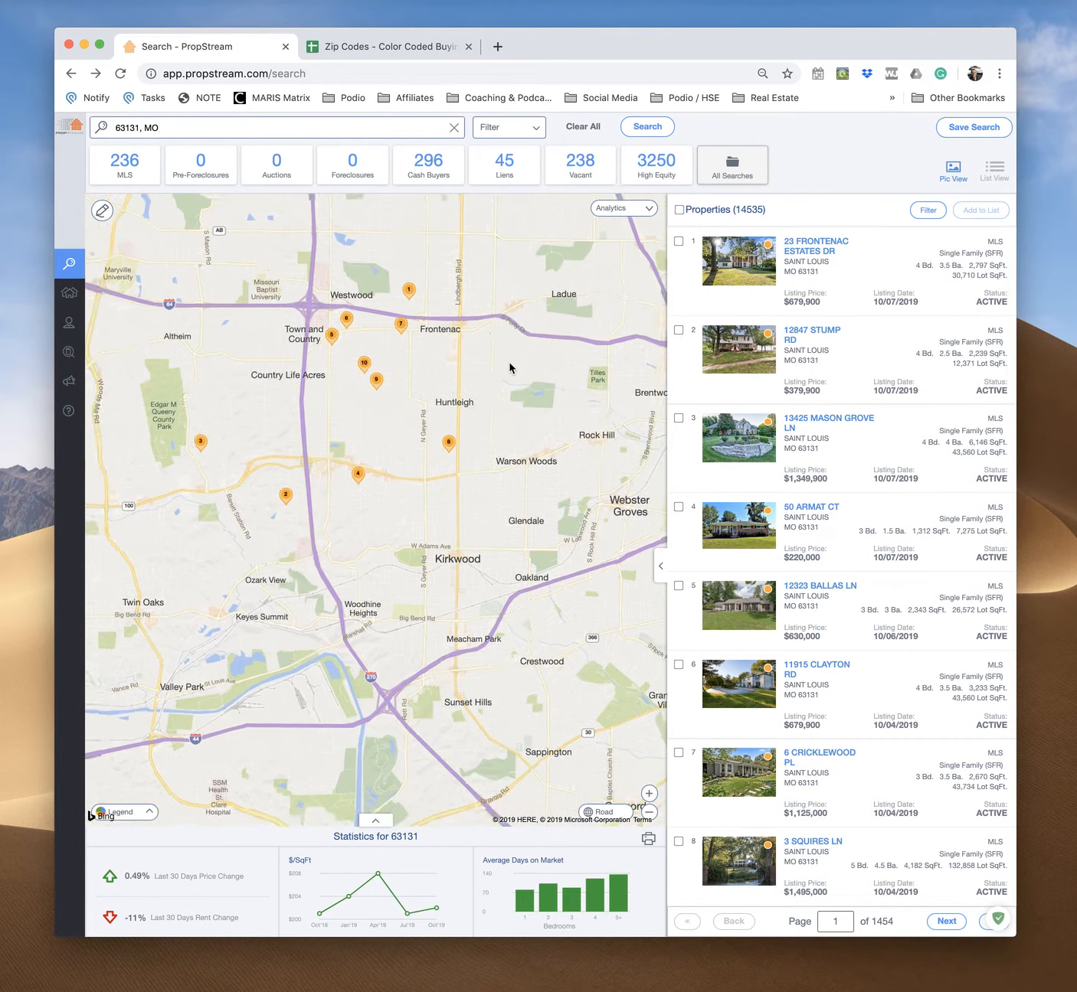
scroll(488, 417, up, 5)
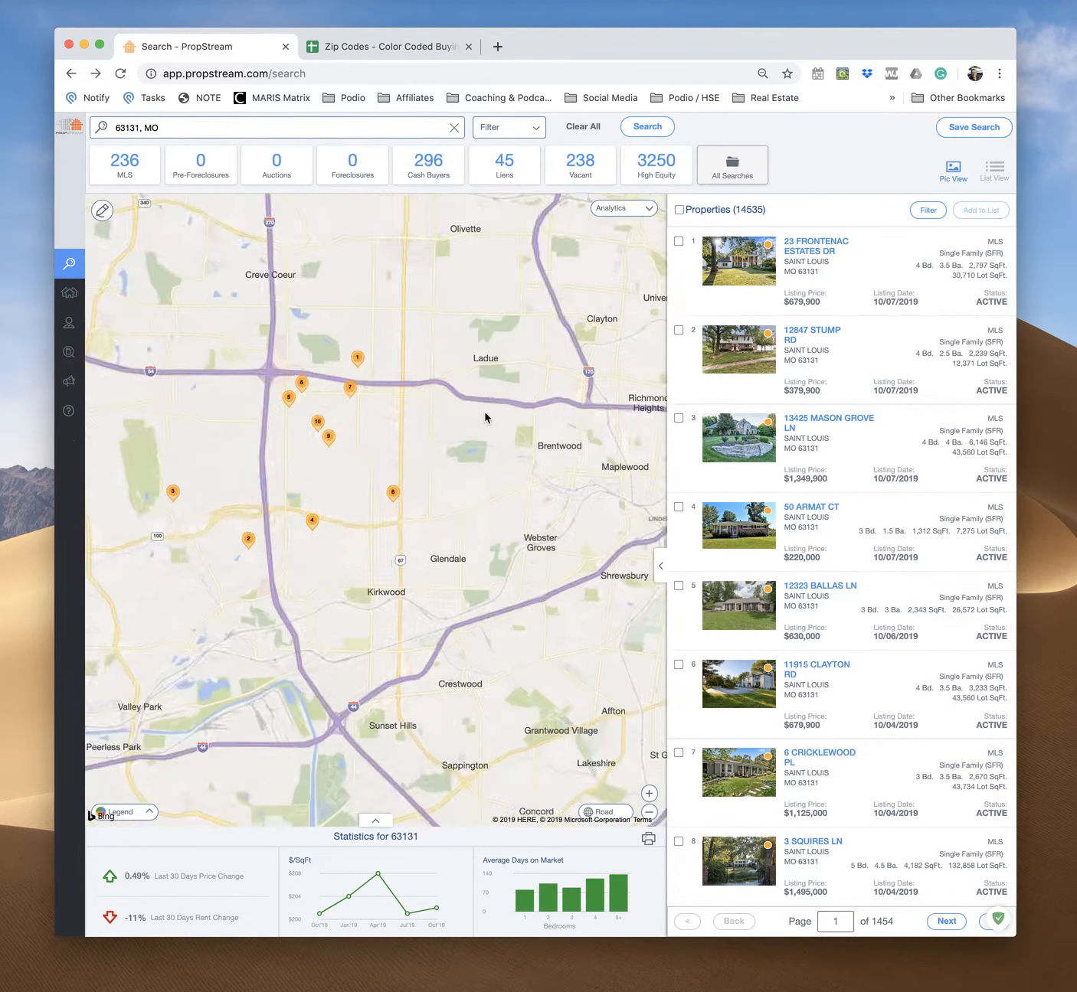
scroll(518, 385, up, 5)
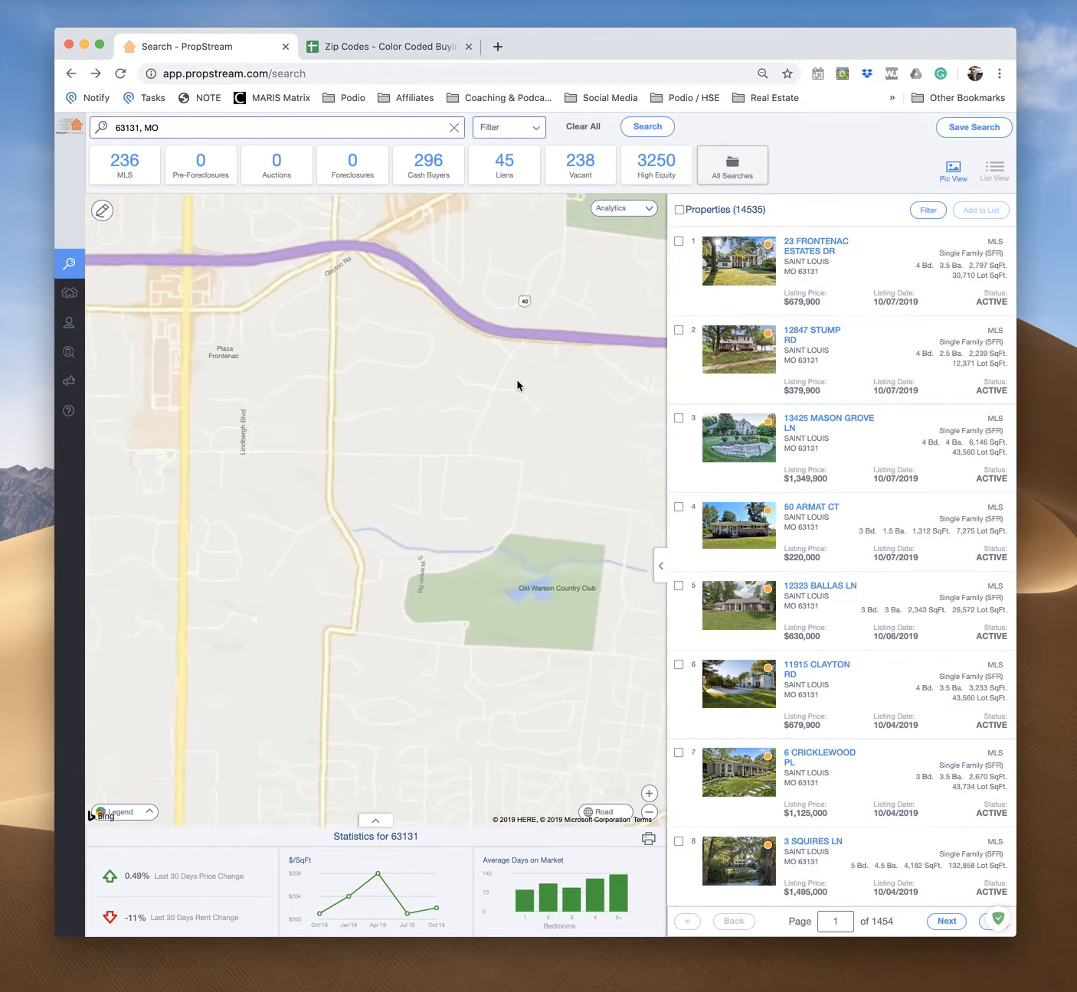
scroll(517, 385, down, 6)
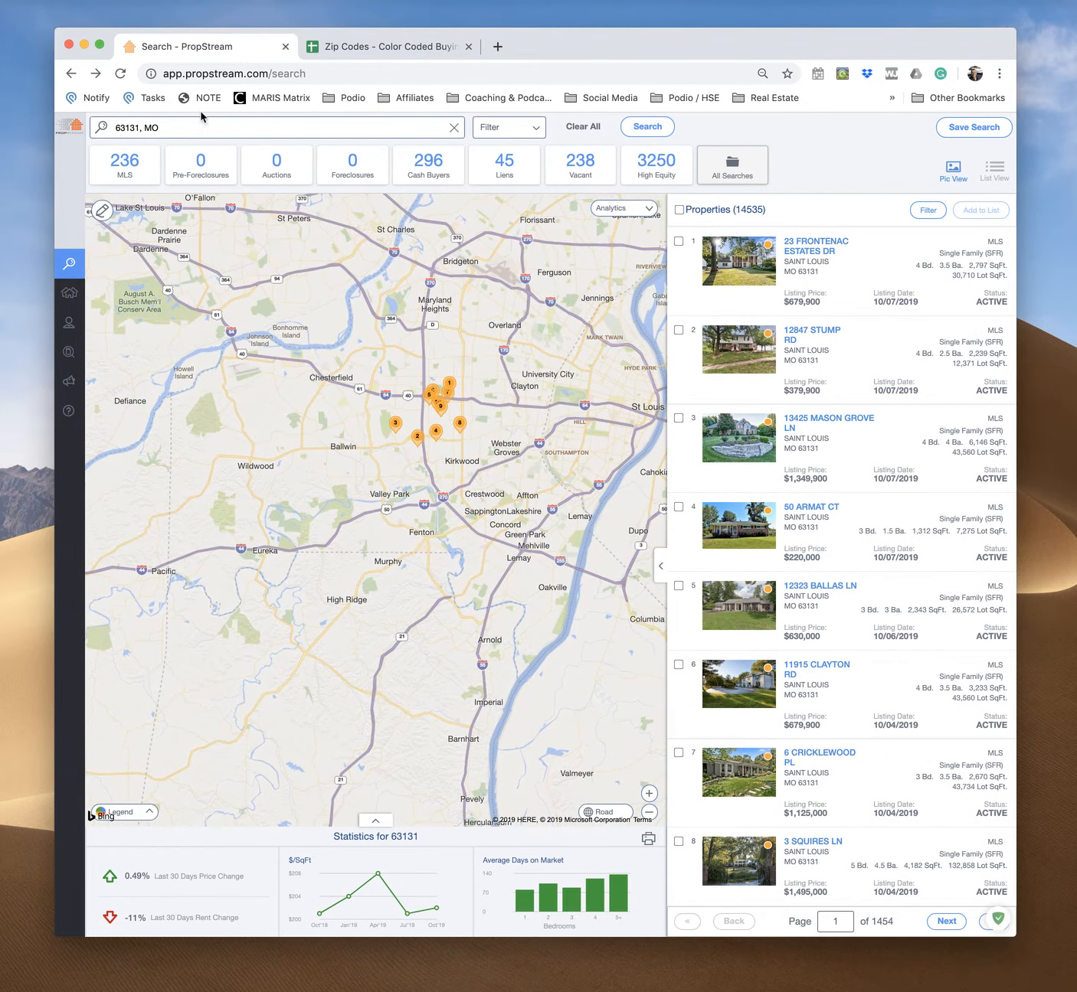
Clear the 63131 search from the search box
click(406, 130)
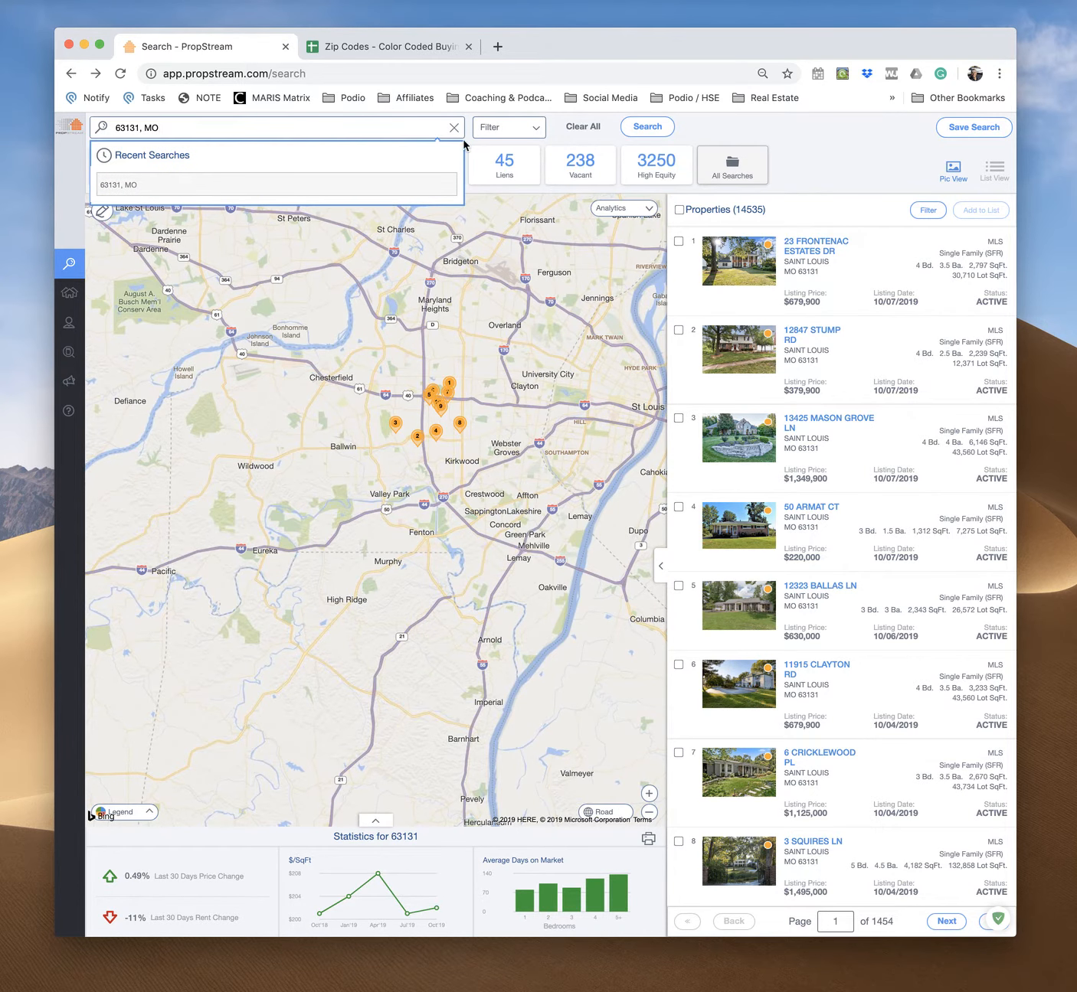
click(454, 130)
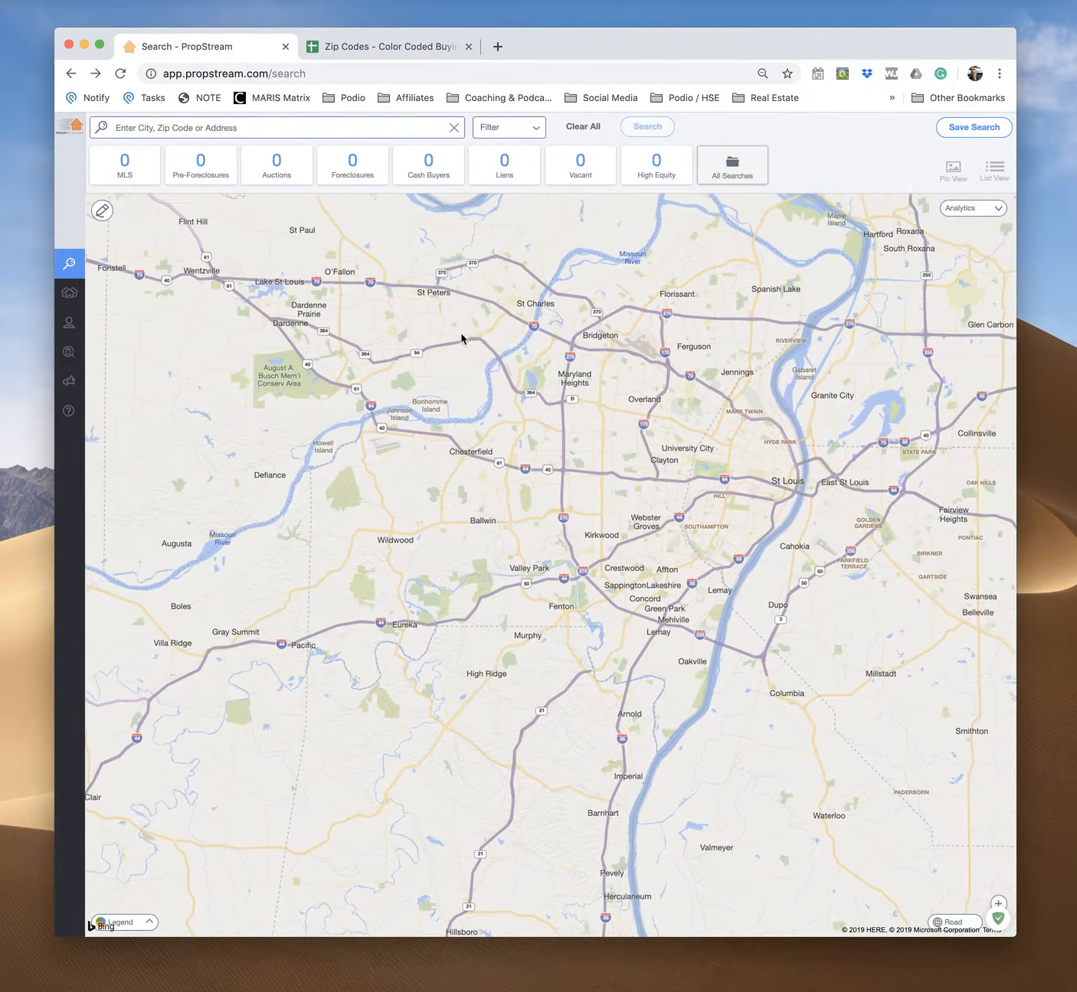
scroll(528, 440, up, 2)
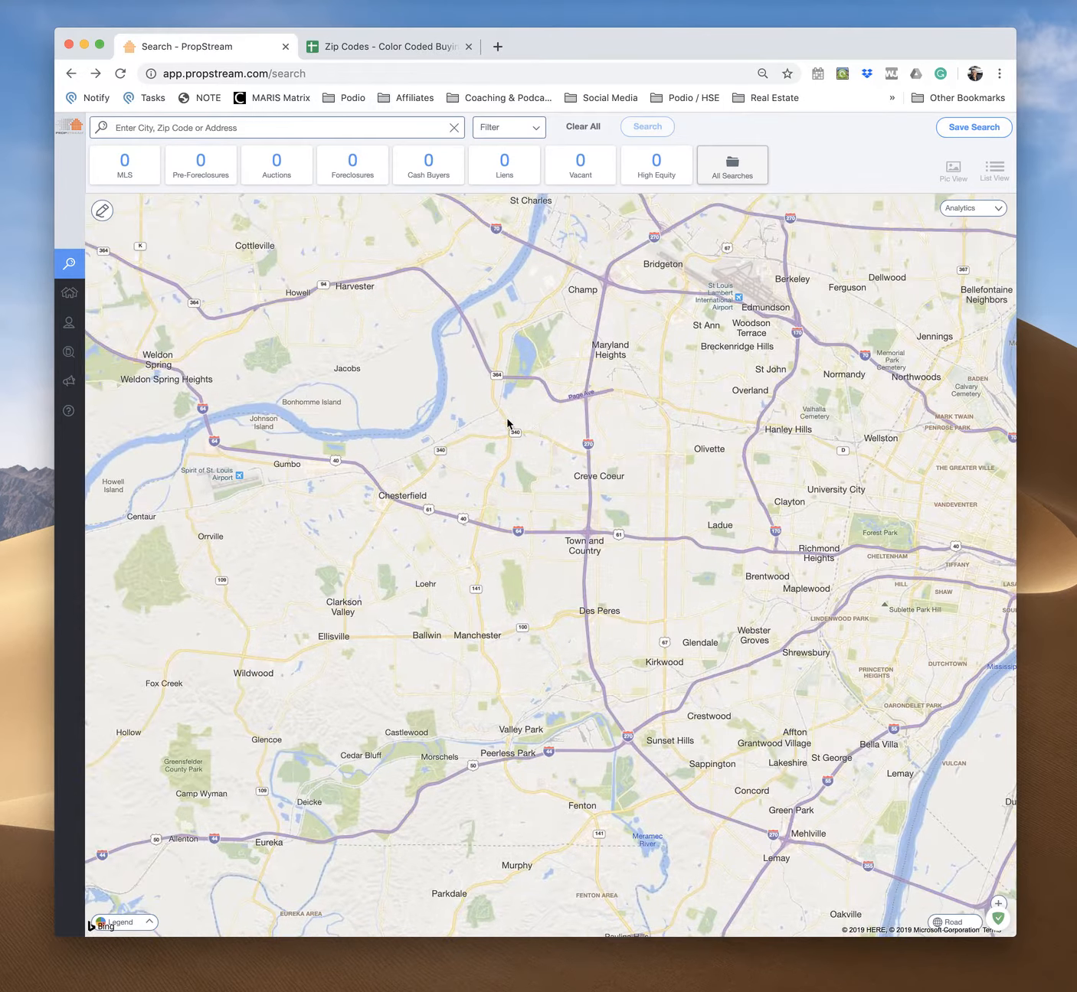
scroll(467, 405, up, 2)
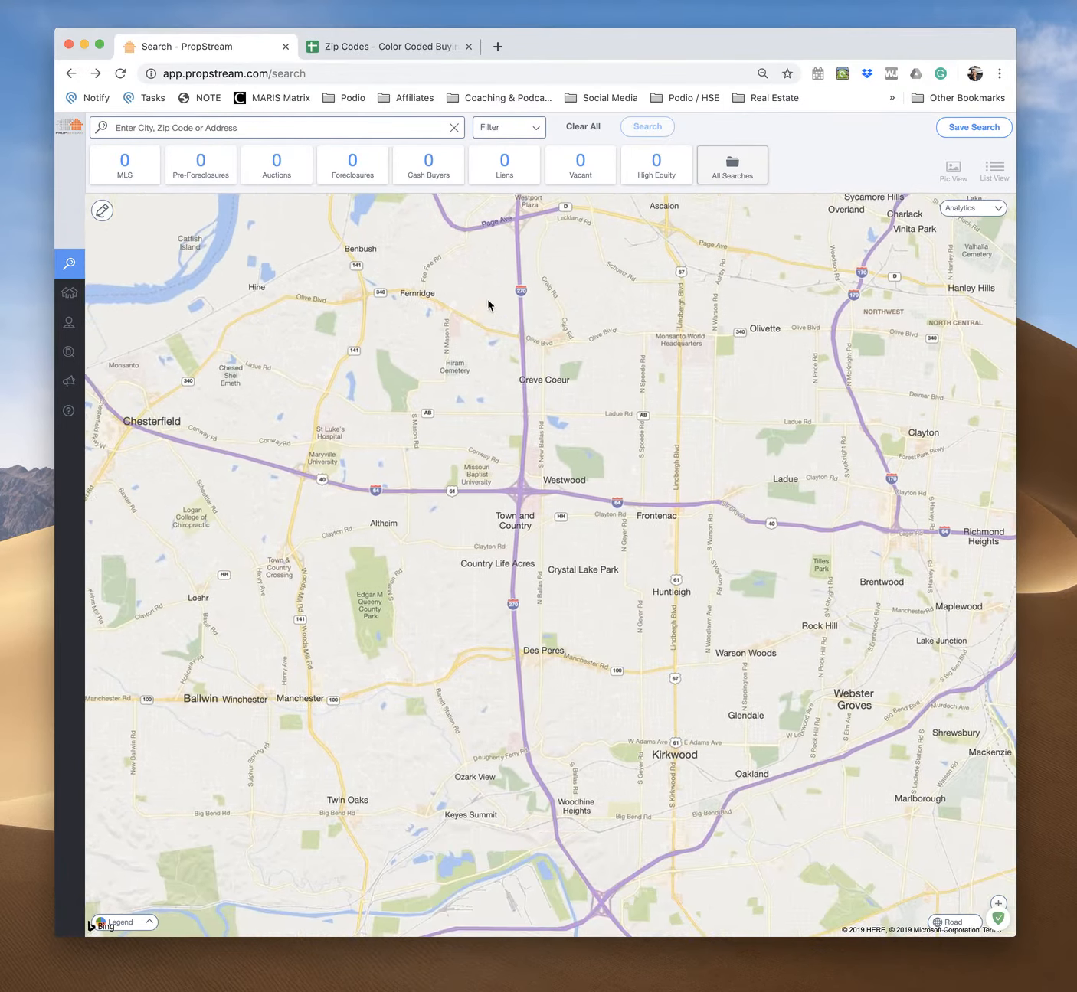
scroll(481, 316, up, 2)
scroll(481, 317, down, 6)
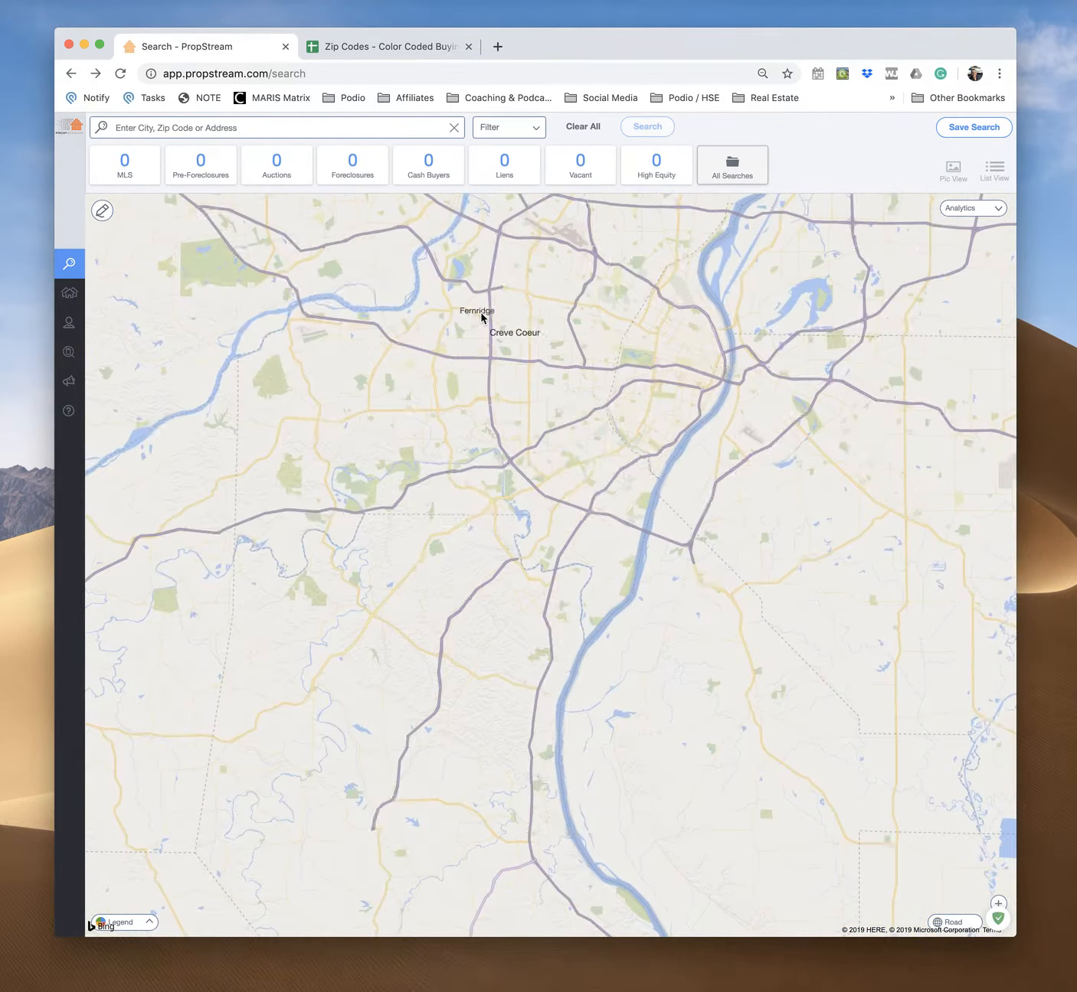
scroll(481, 317, up, 3)
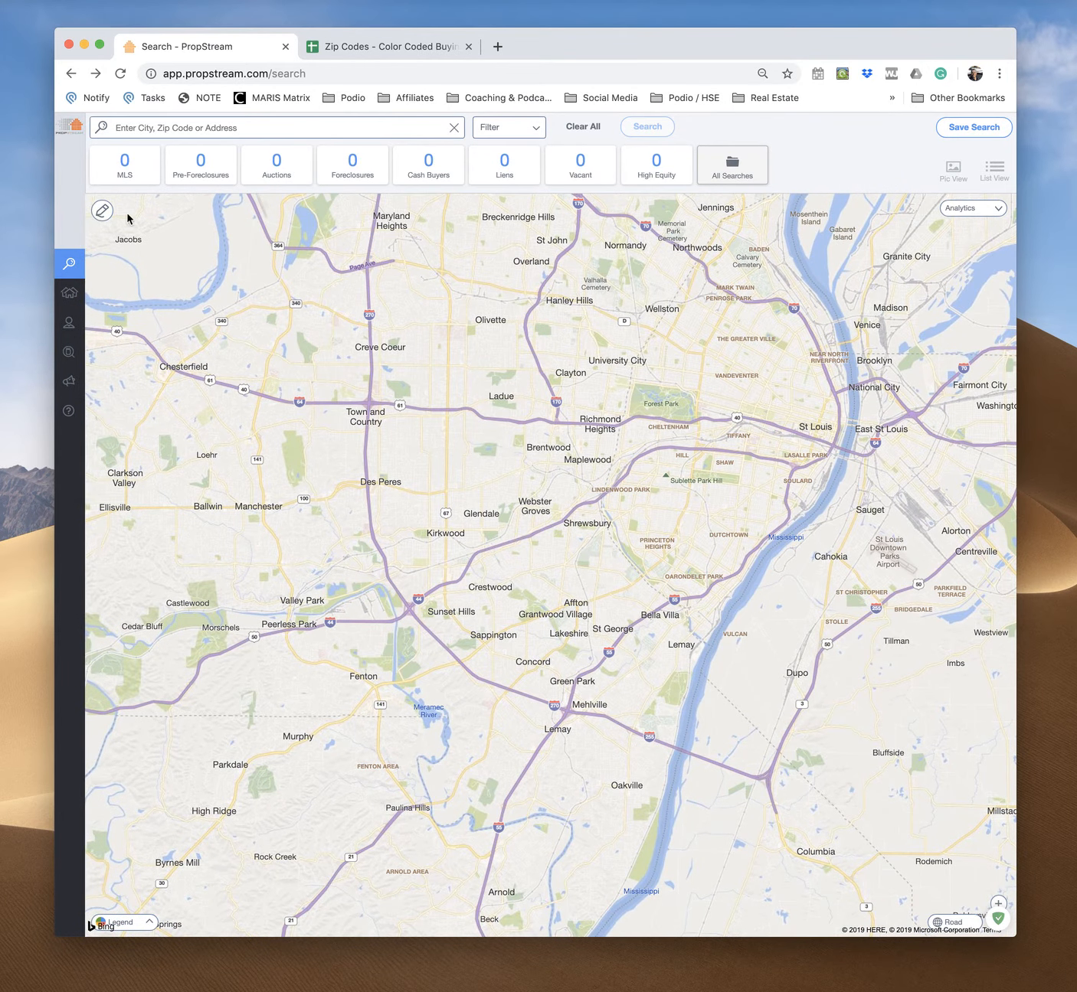
Draw a search polygon around Des Peres, Brentwood, Webster Groves, Kirkwood, Sunset Hills and Affton, and run the search
click(99, 212)
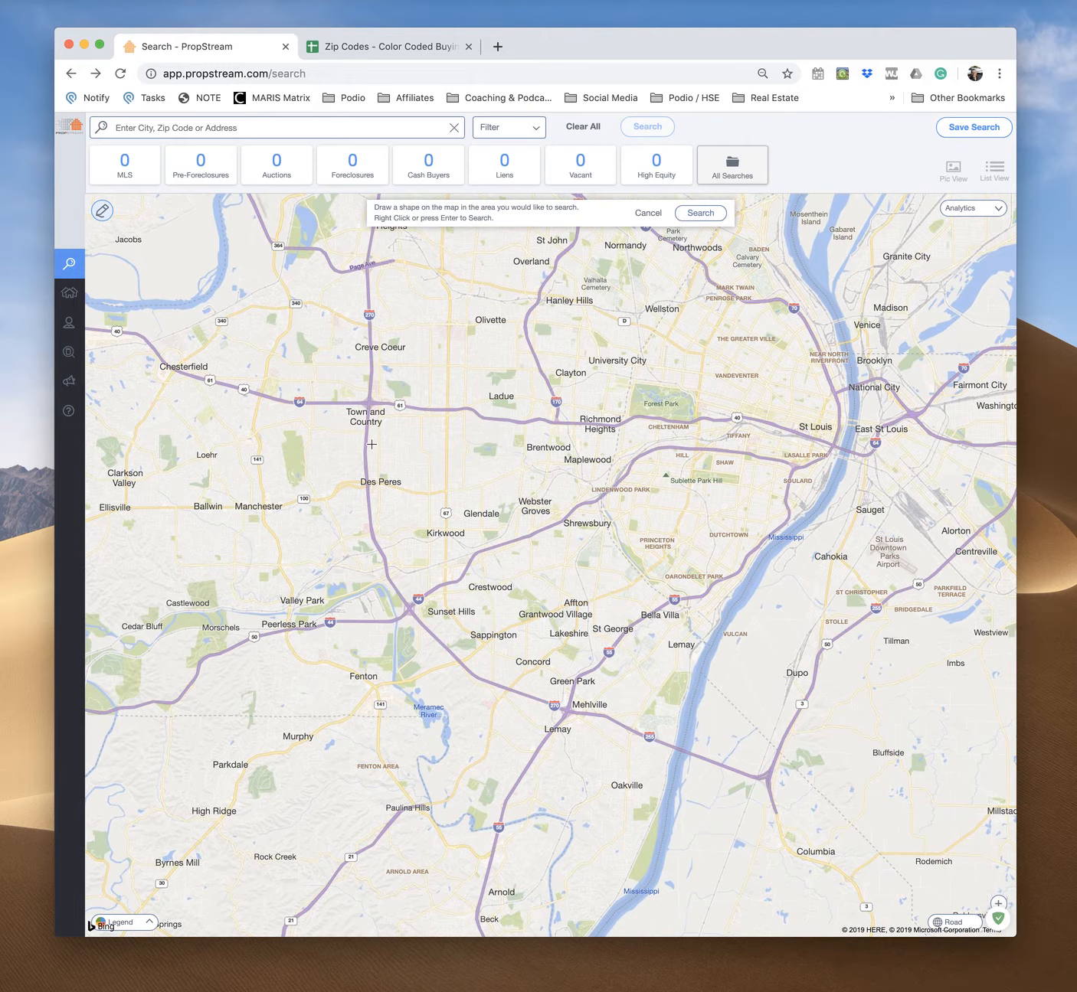
mouse_move(368, 445)
mouse_down()
mouse_move(391, 570)
mouse_move(451, 649)
mouse_move(504, 684)
mouse_move(477, 674)
mouse_move(518, 682)
mouse_up()
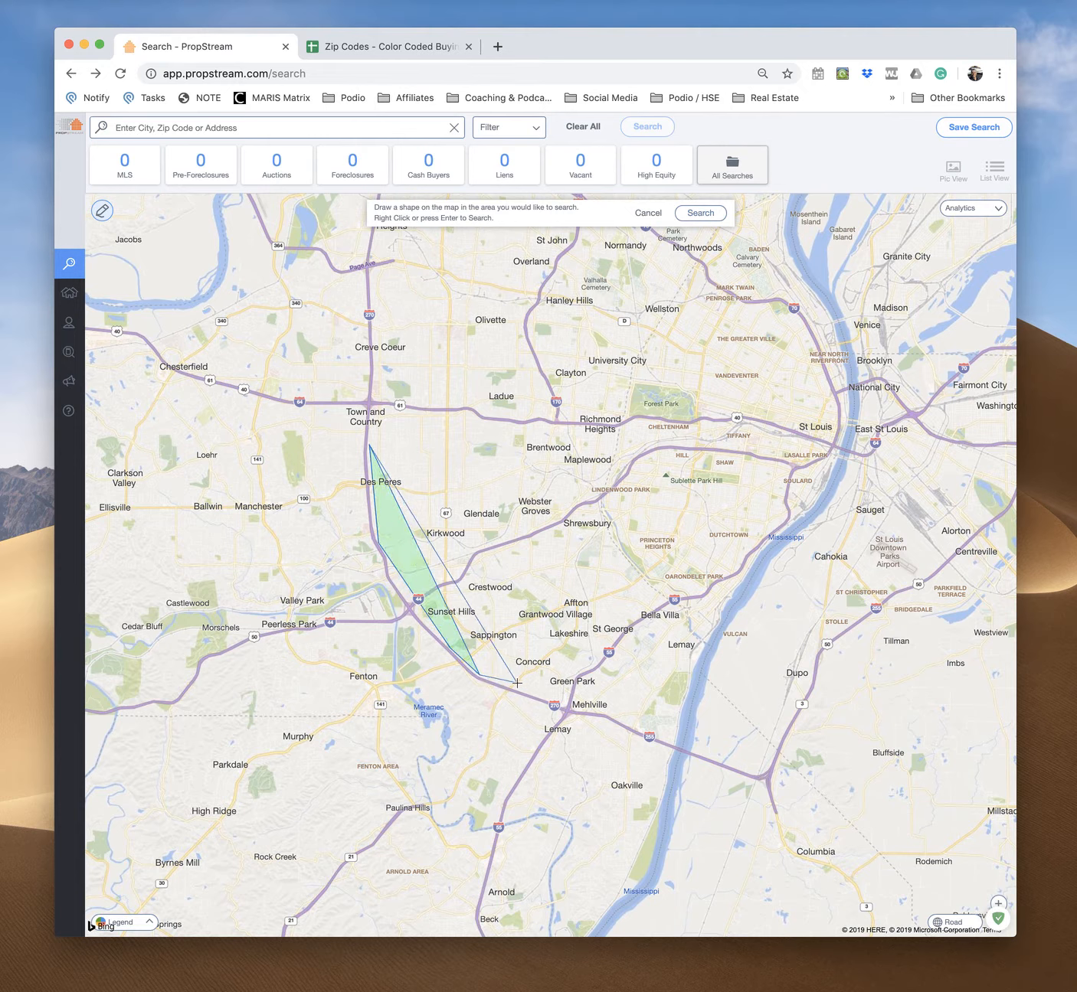
click(566, 701)
click(570, 674)
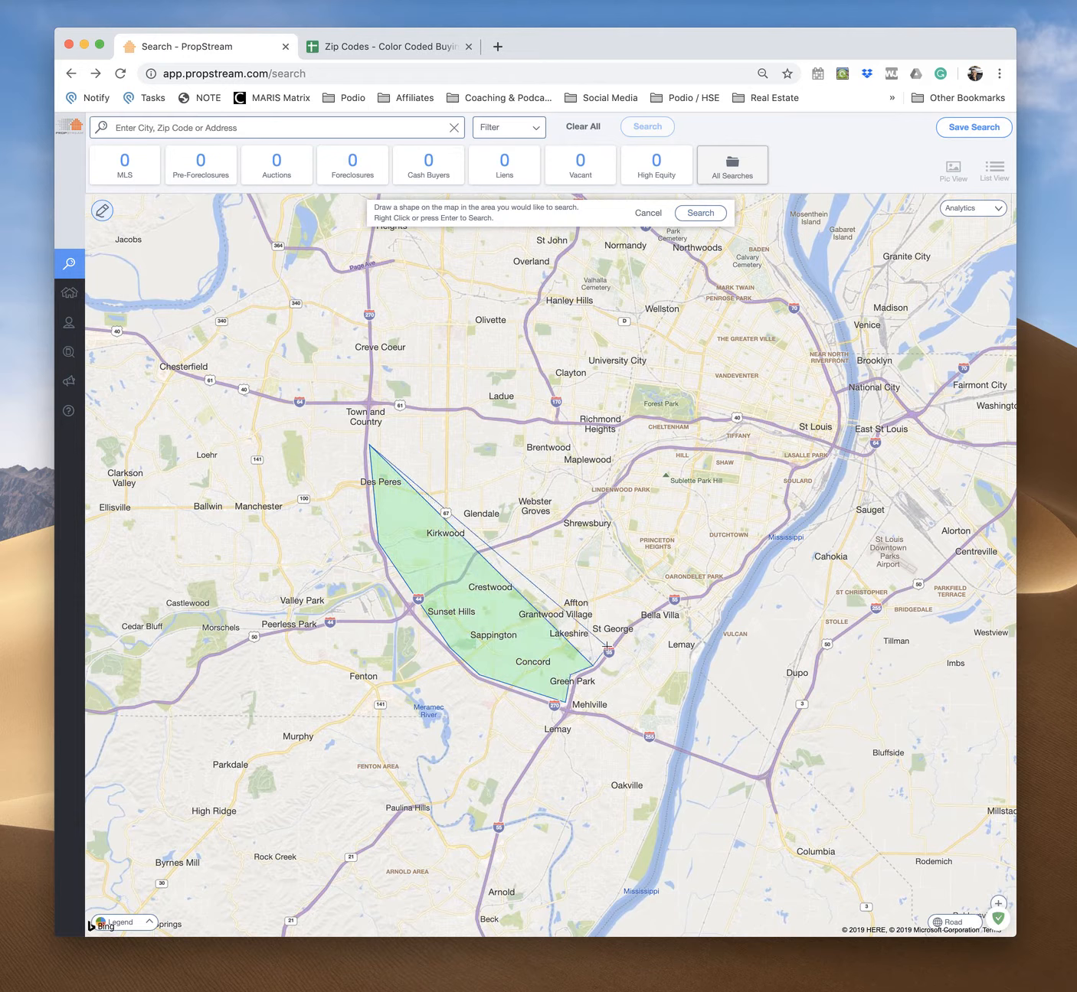
click(612, 635)
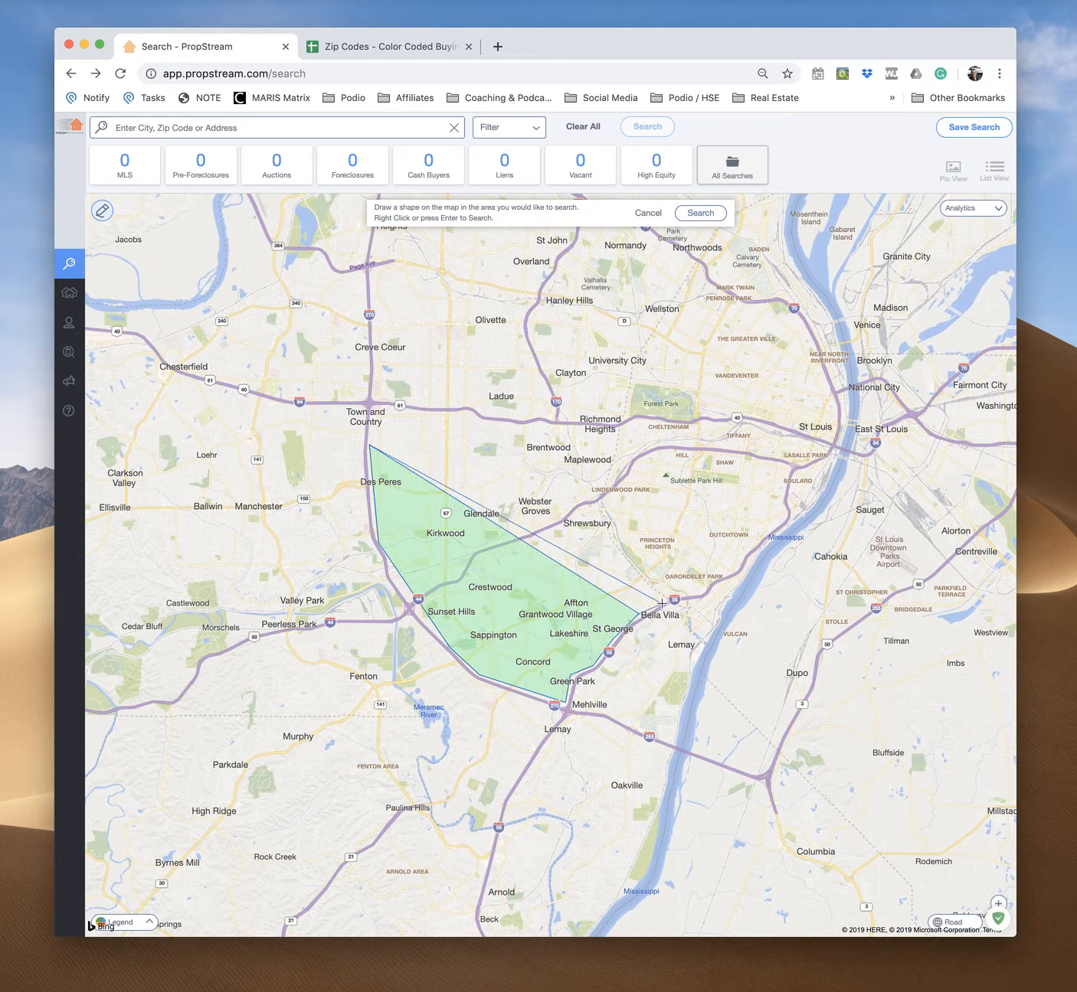
click(666, 601)
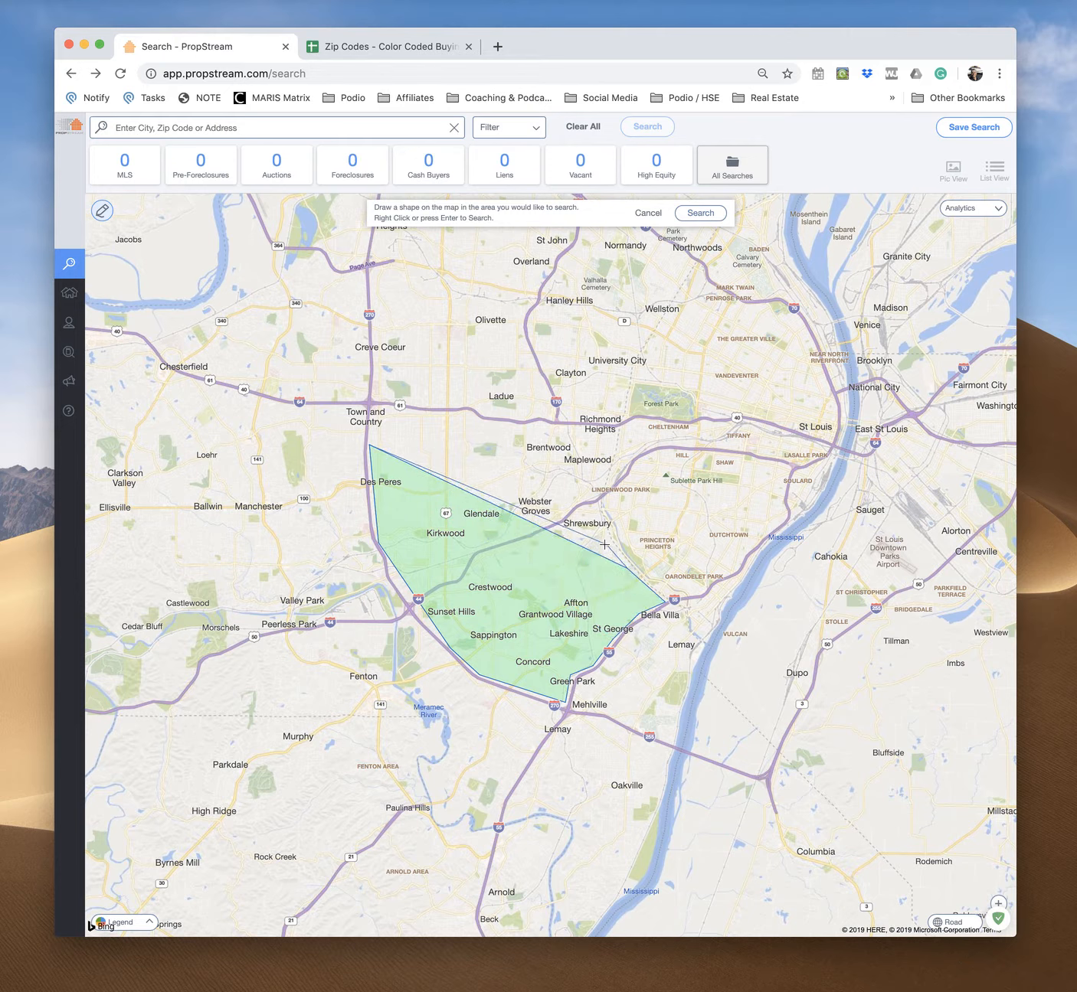
click(605, 540)
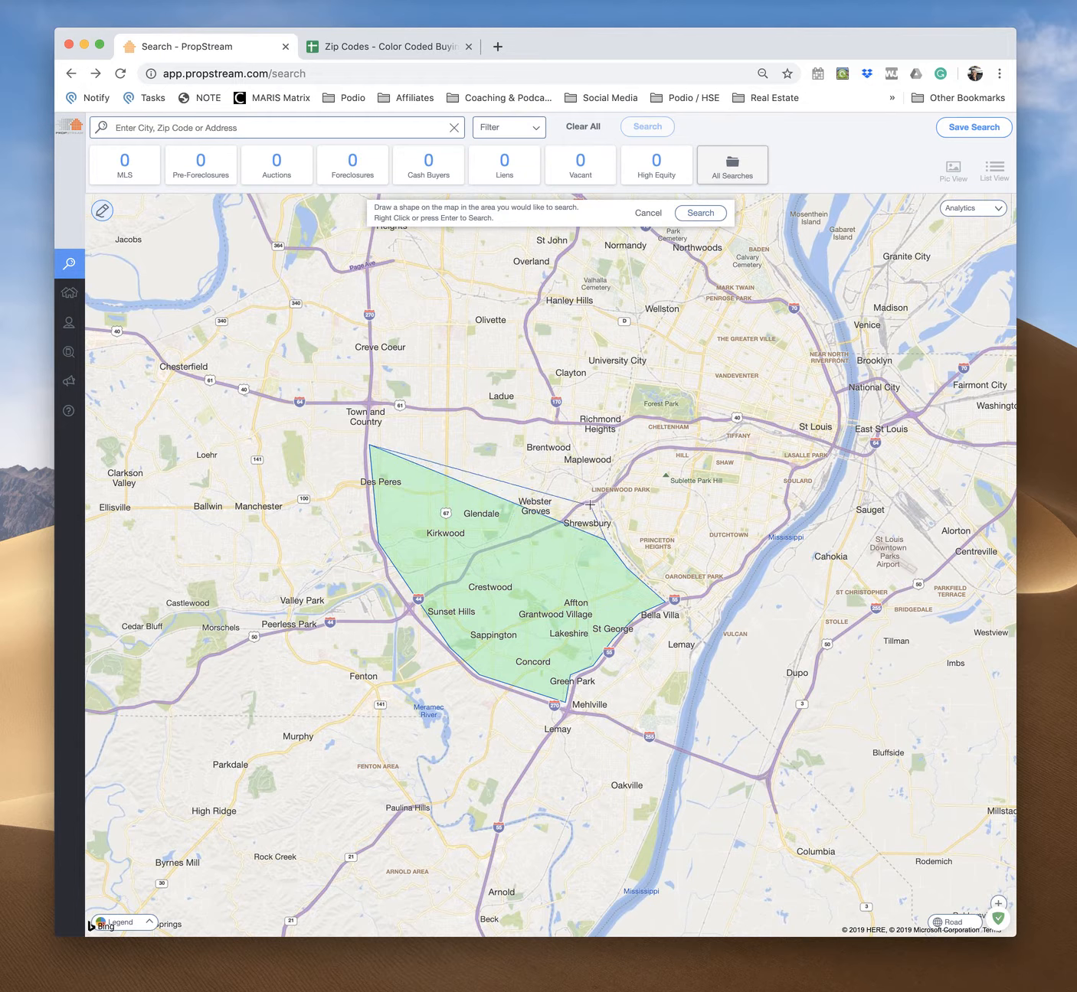
click(594, 502)
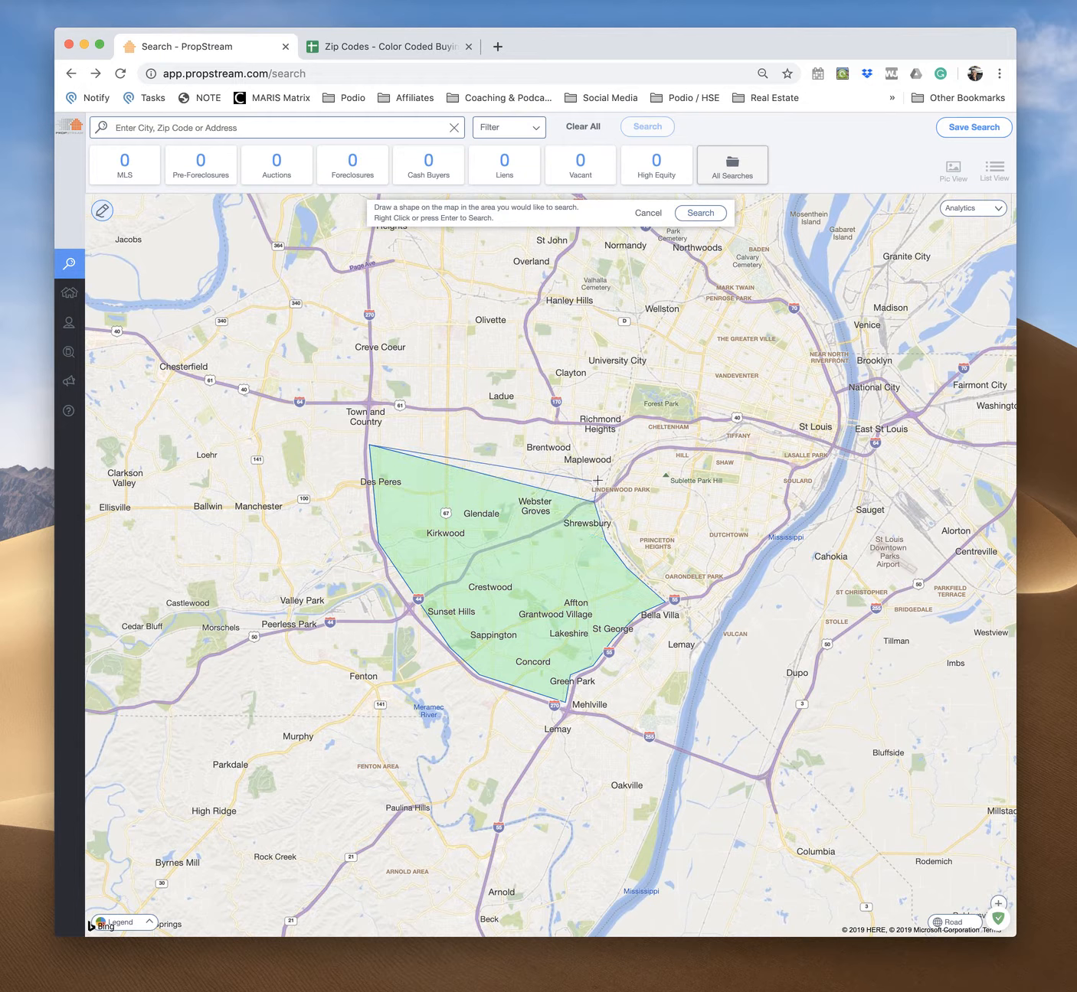
click(605, 470)
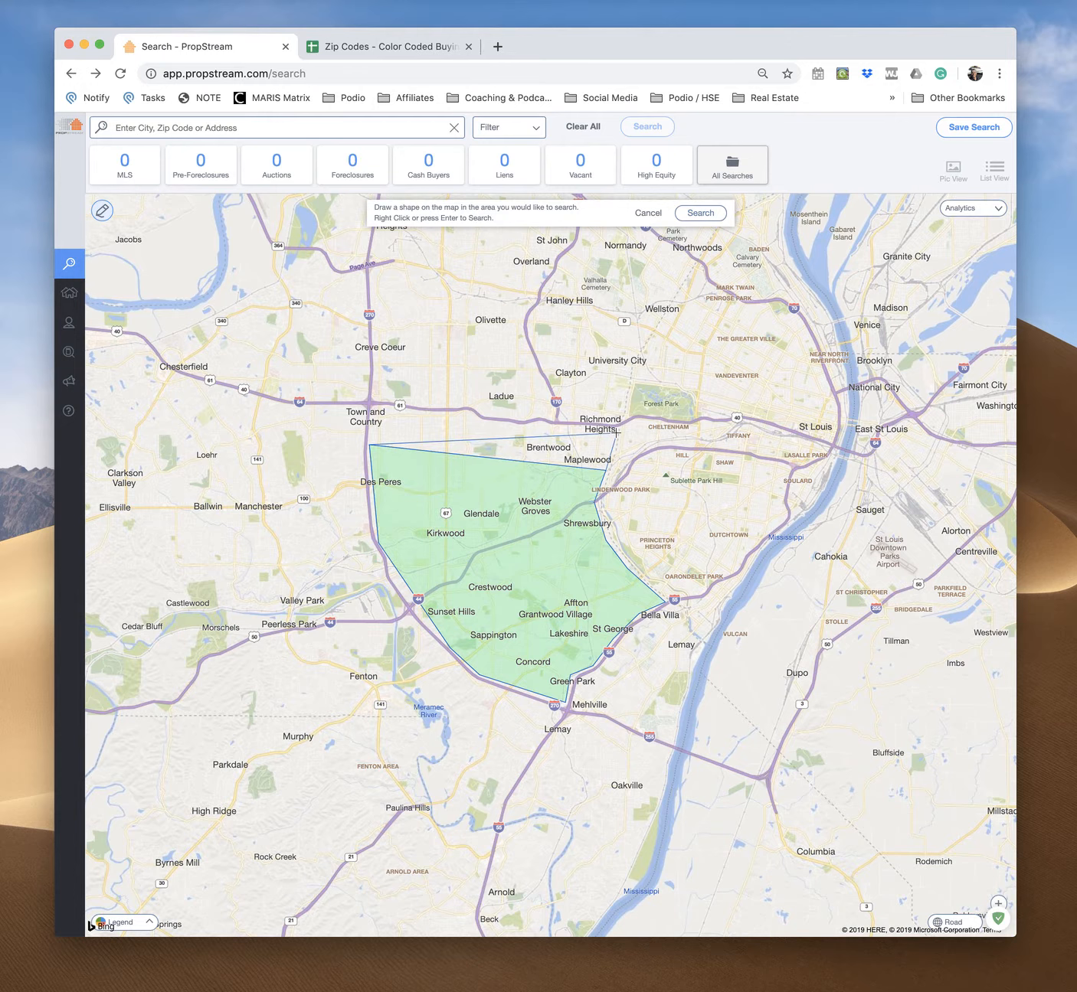
click(614, 432)
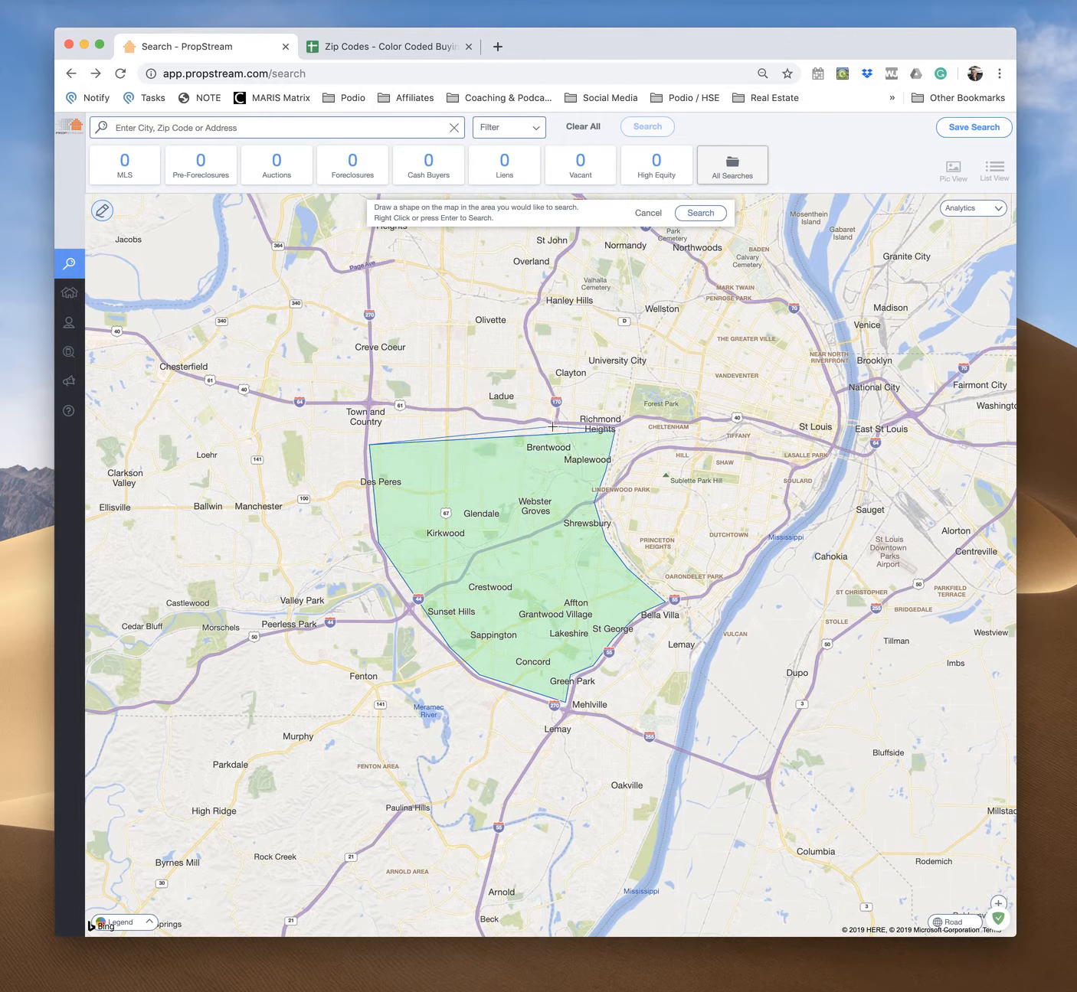
click(536, 420)
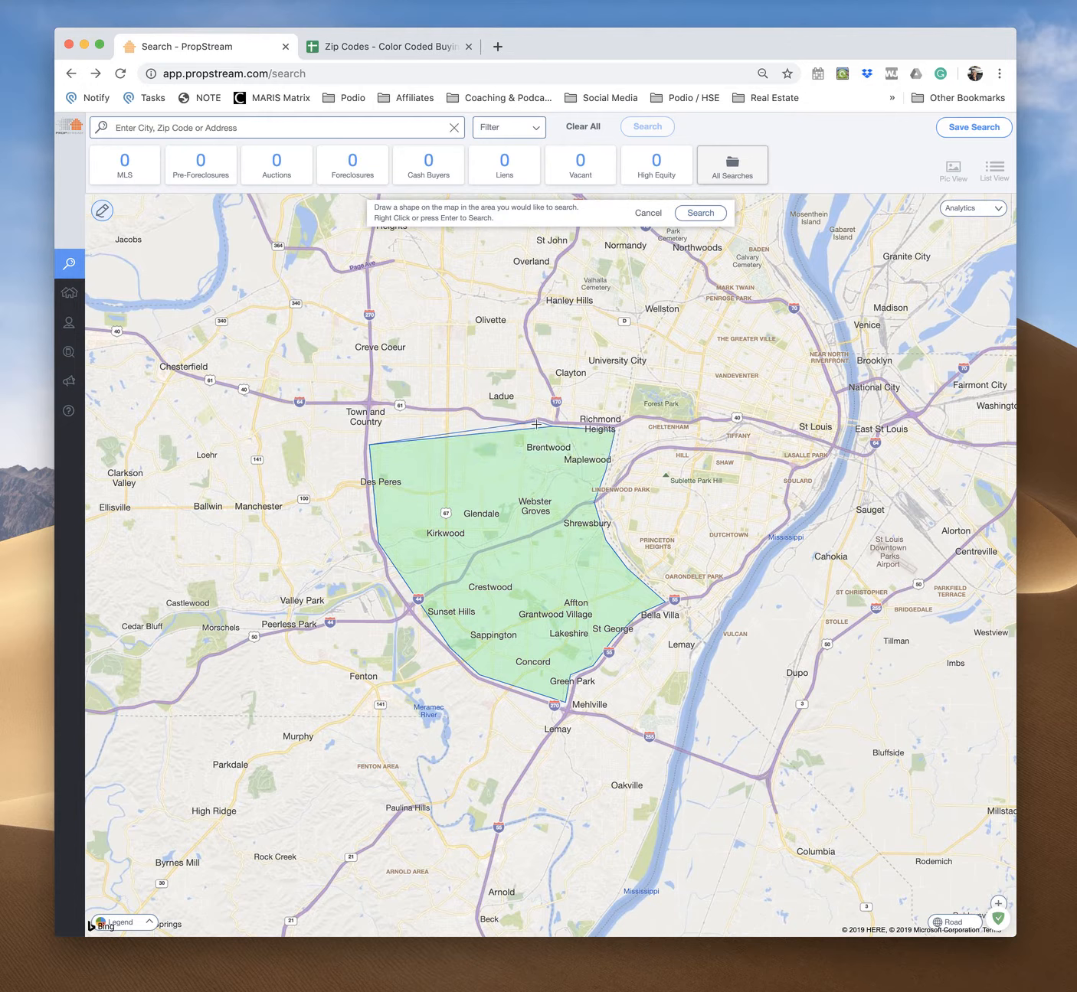
click(499, 423)
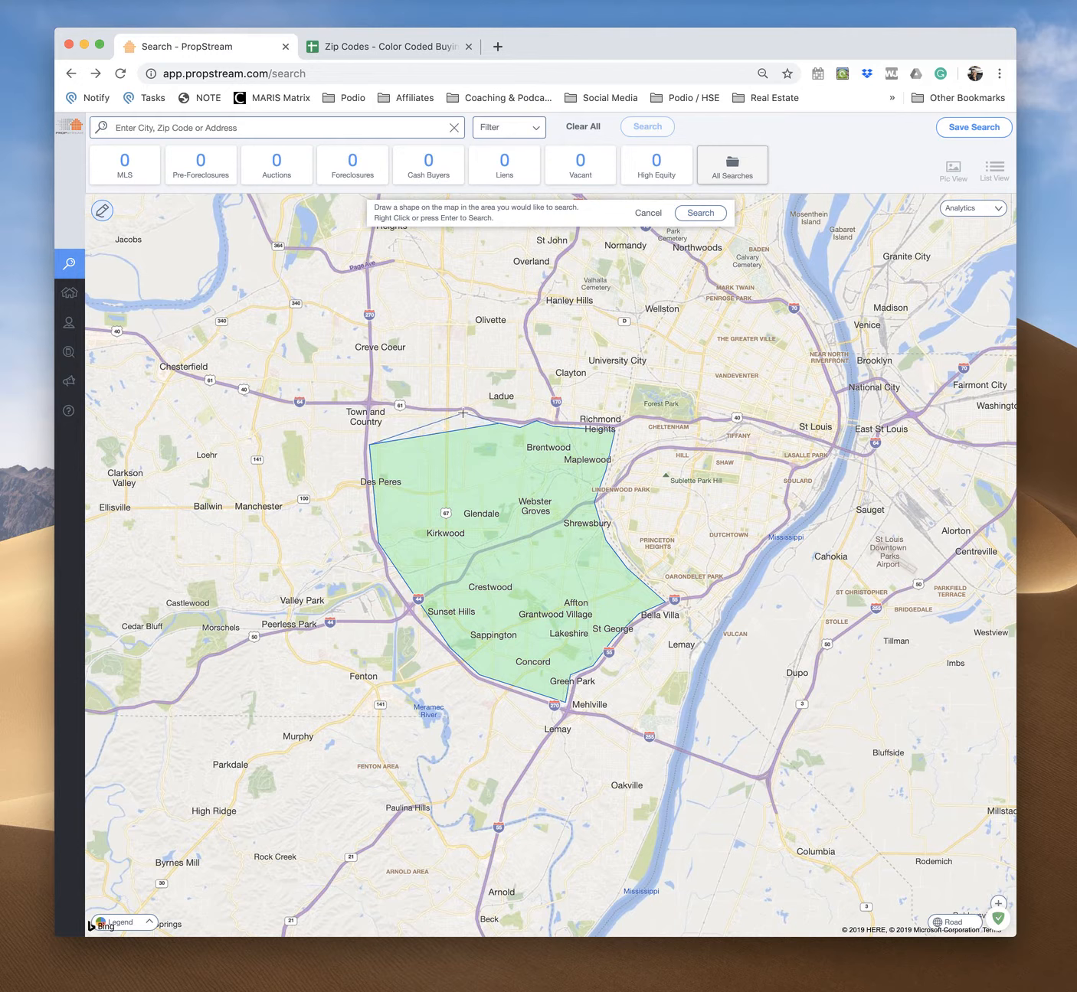
click(464, 412)
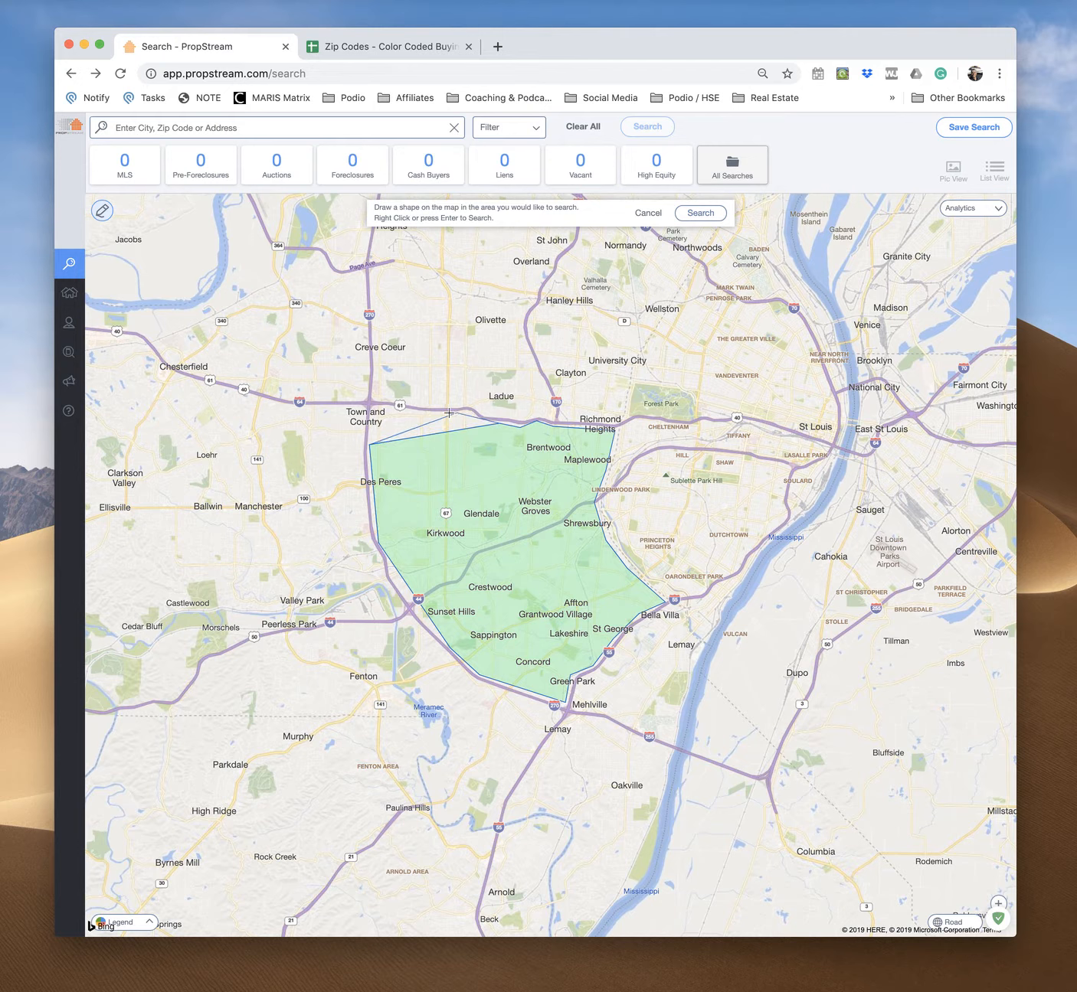
click(371, 410)
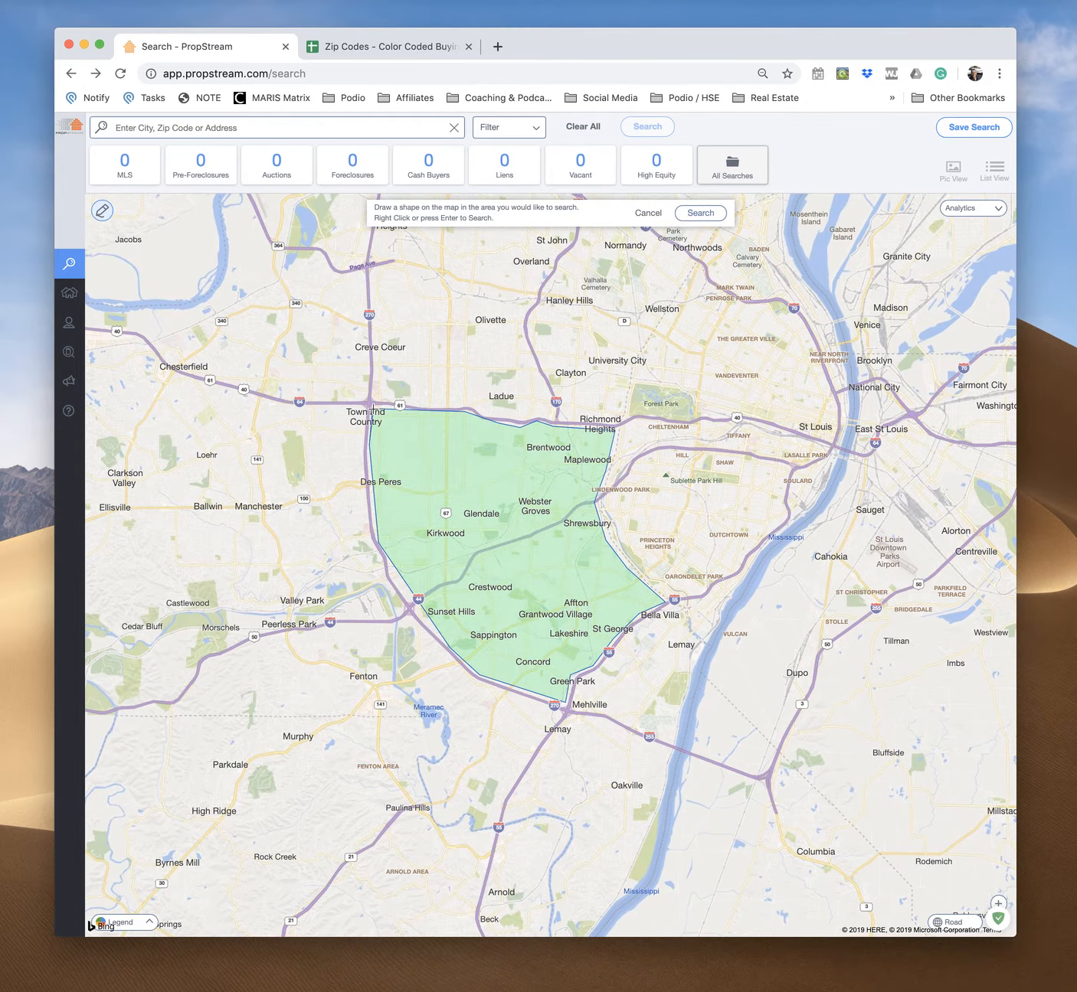
right_click(372, 408)
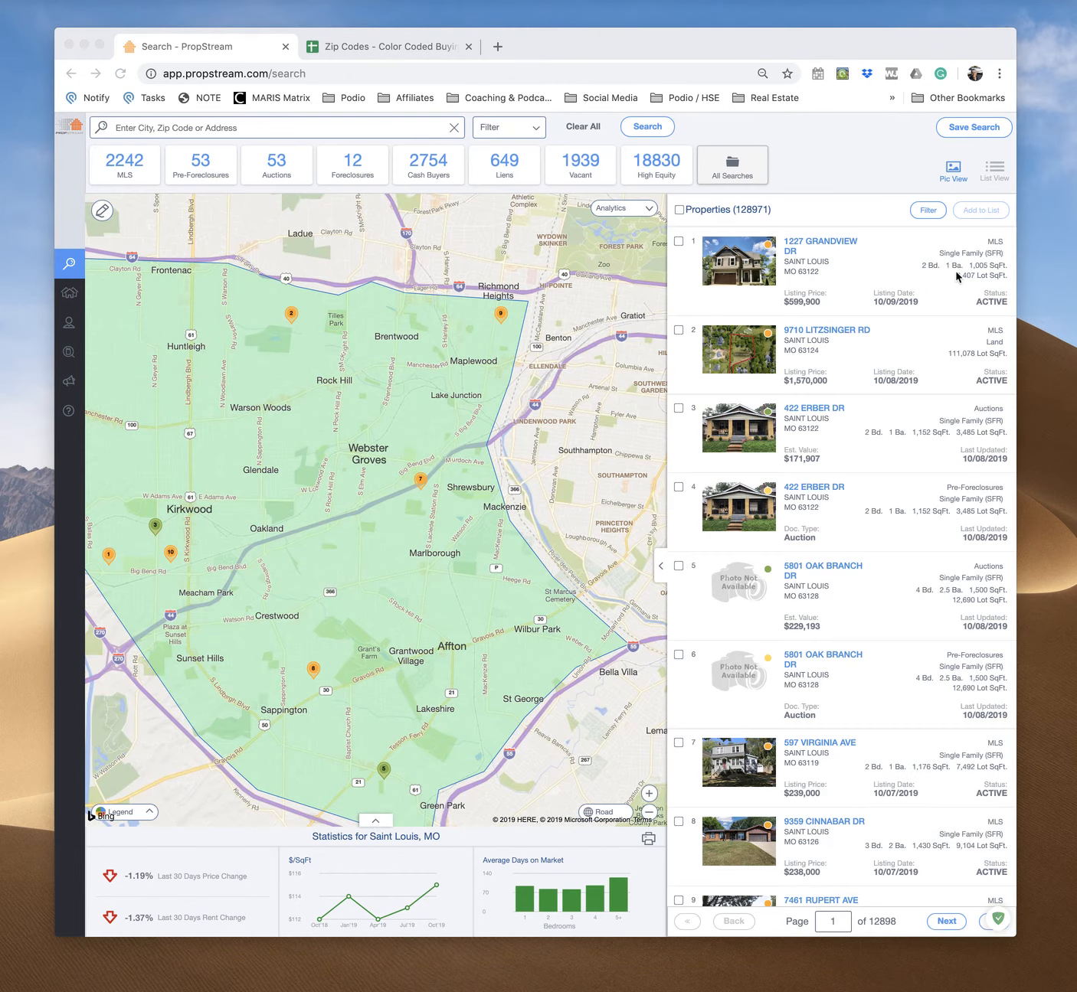
Zoom the map out to view the whole drawn search area and its results
key(ctrl+Up)
click(859, 196)
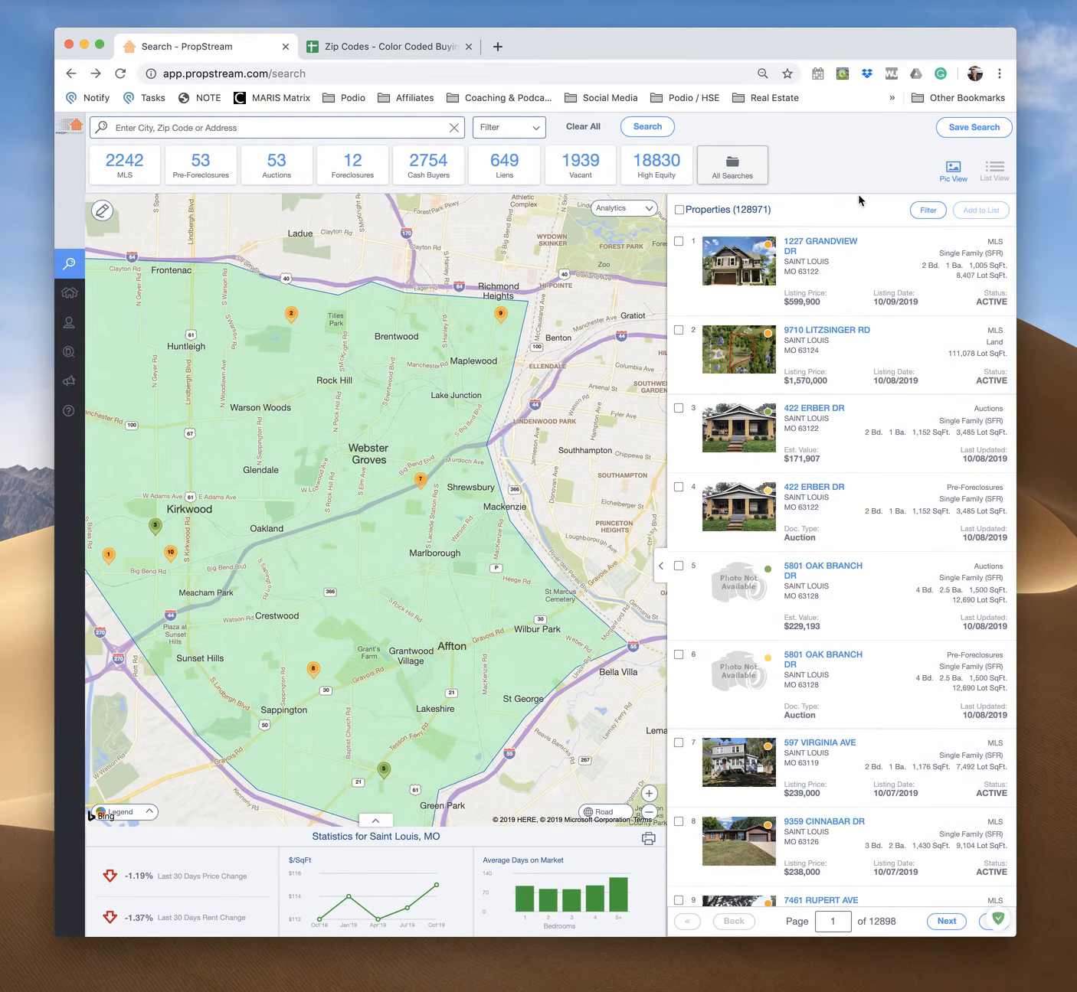
scroll(553, 435, down, 2)
scroll(553, 434, up, 2)
scroll(553, 434, down, 3)
scroll(555, 434, up, 5)
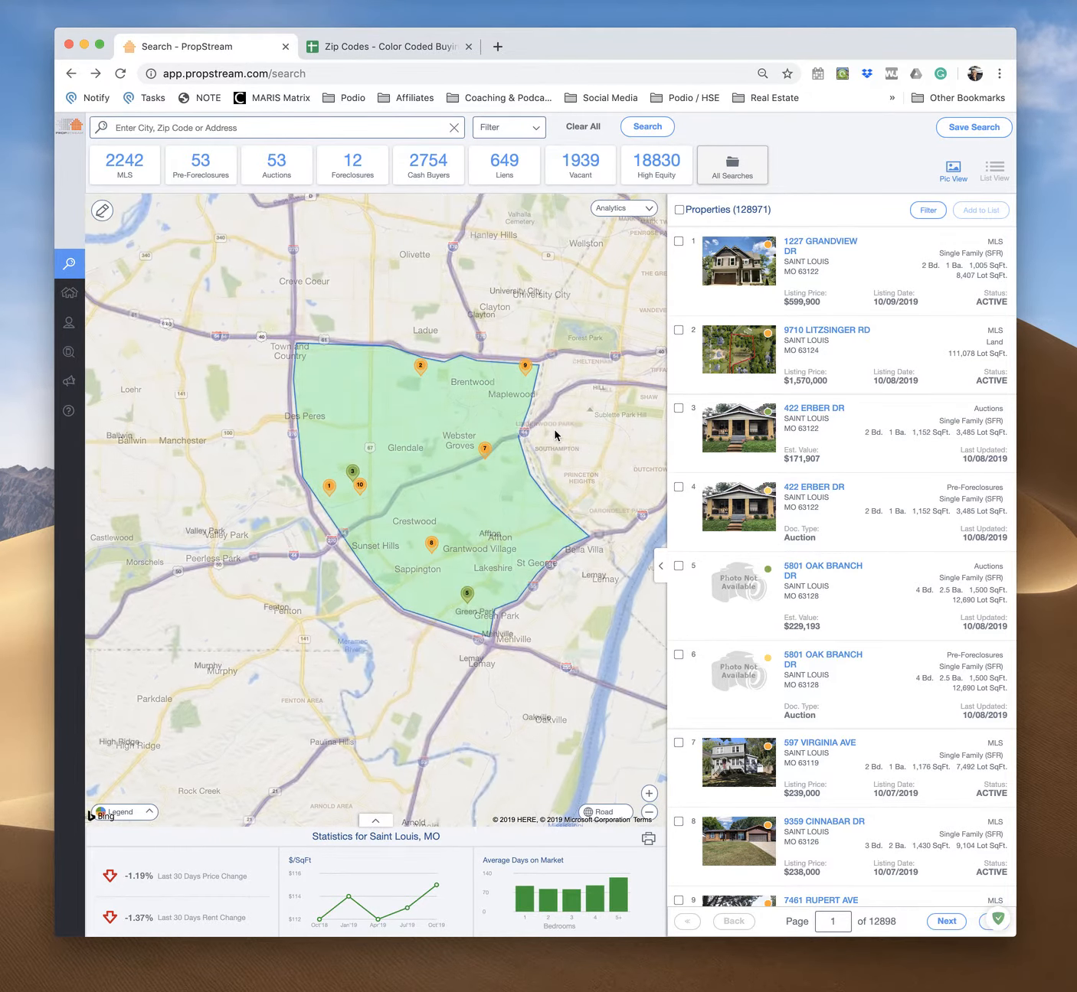
Zoom in on the drawn search area and review the filter search options
scroll(555, 435, down, 2)
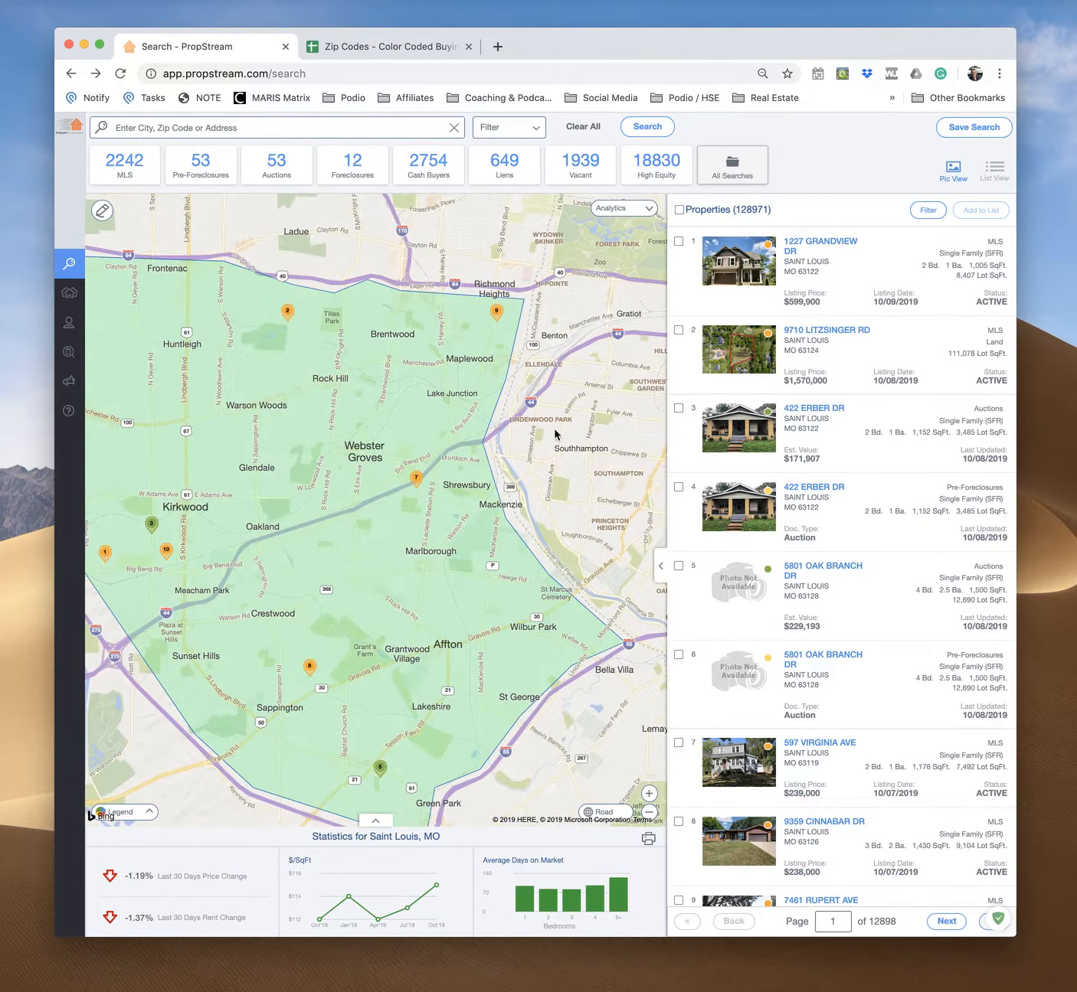
drag(484, 268, 594, 256)
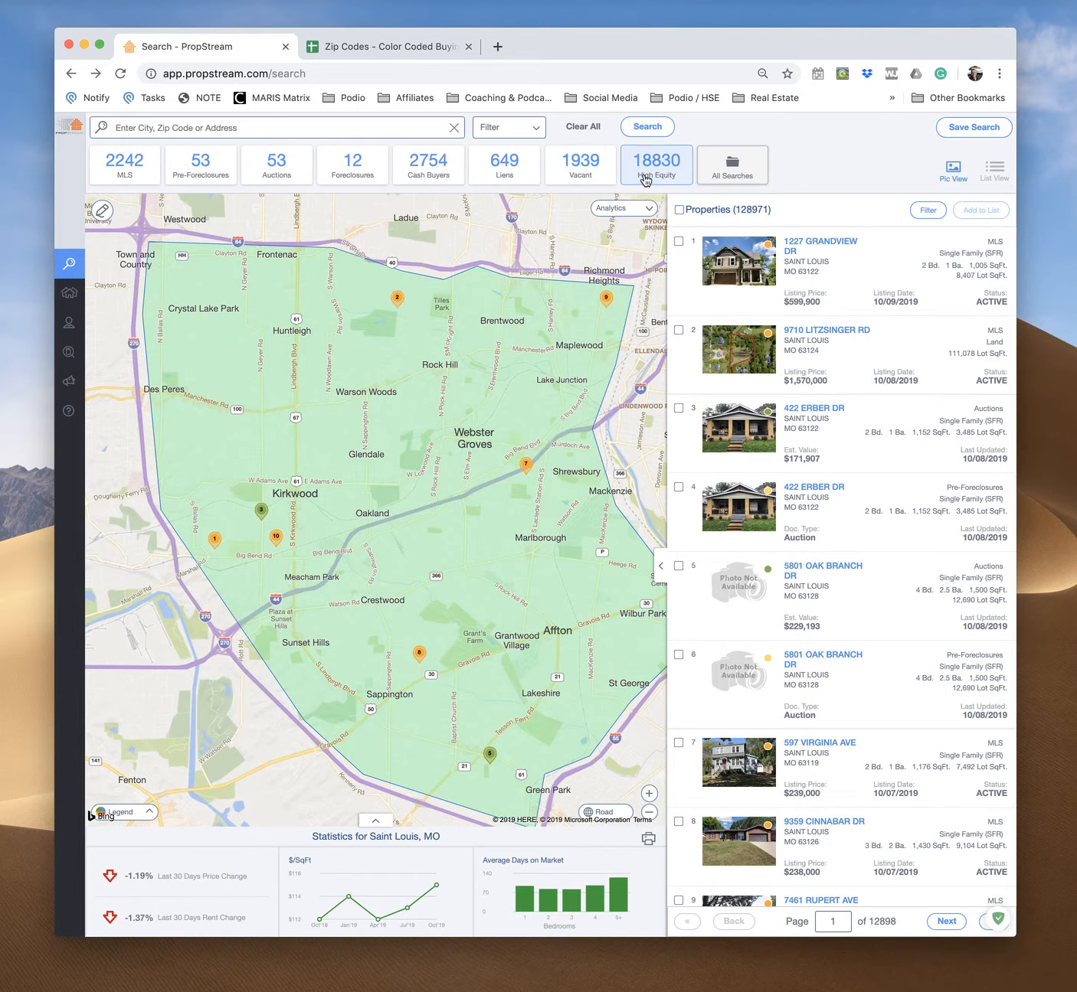
click(530, 134)
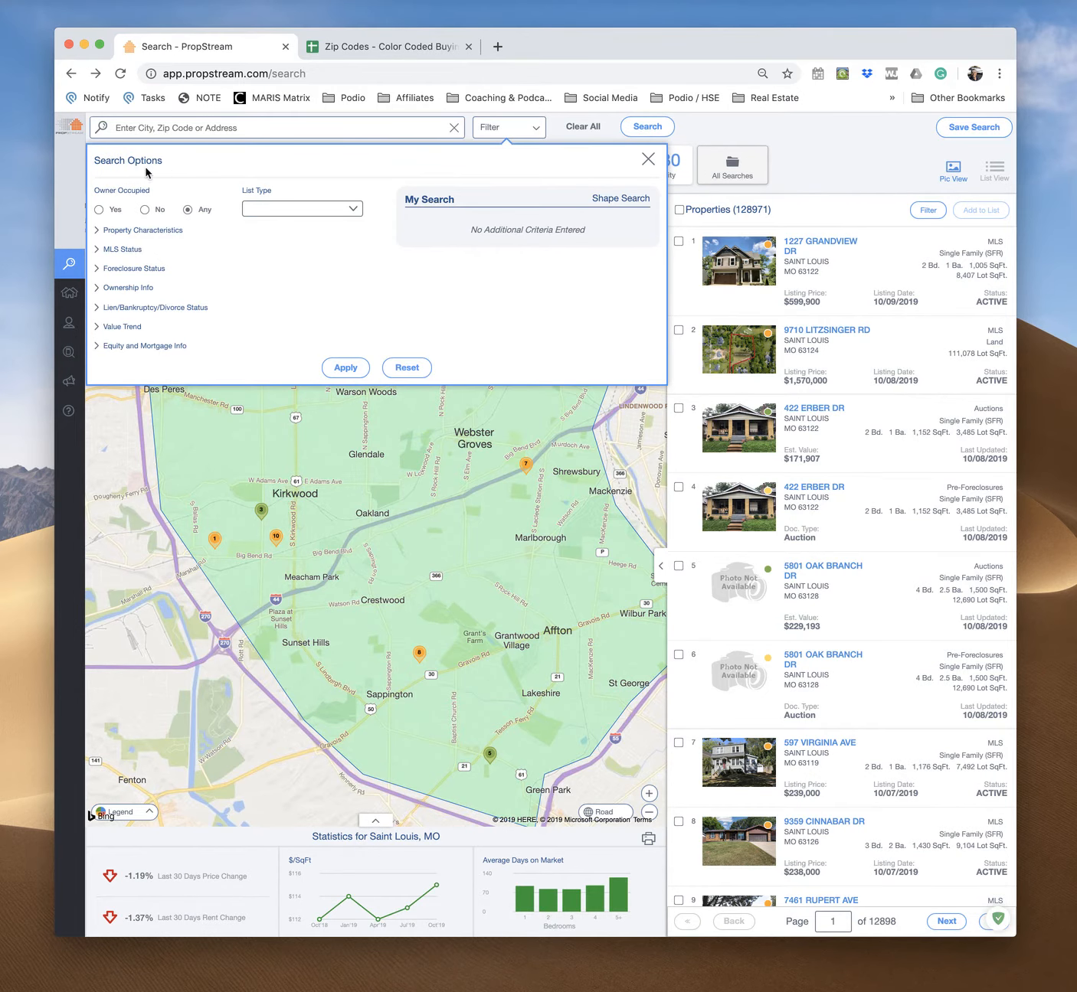
click(790, 132)
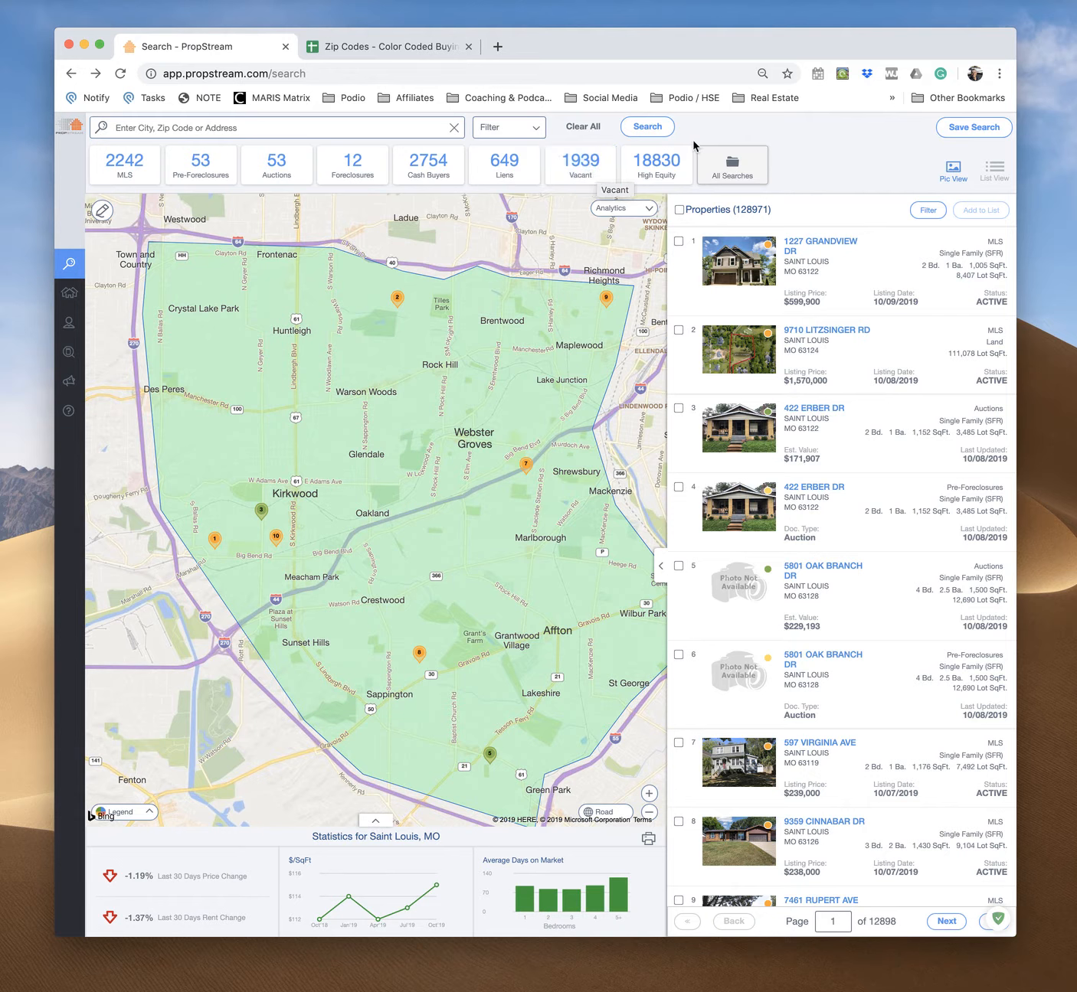
Limit the results in the drawn area to vacant properties and select all of them
click(581, 173)
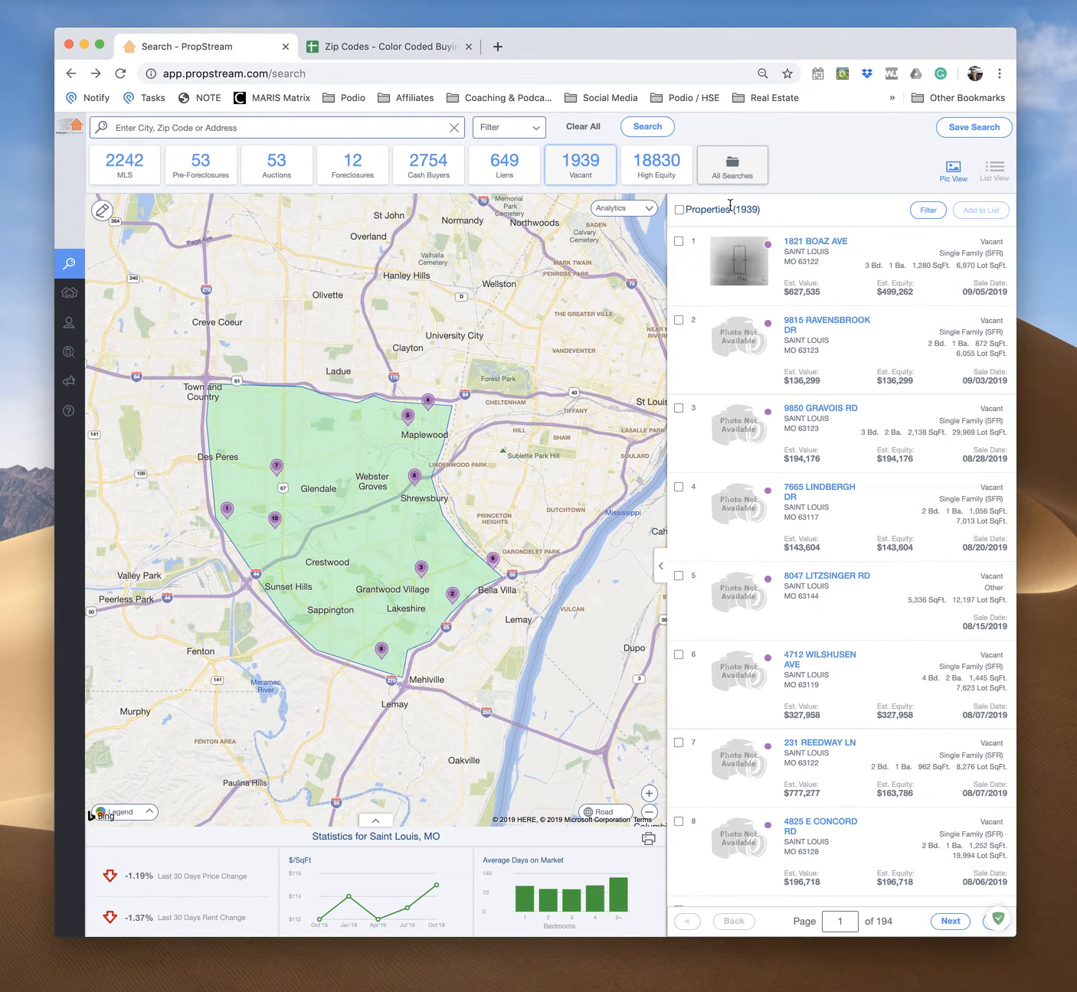
click(679, 211)
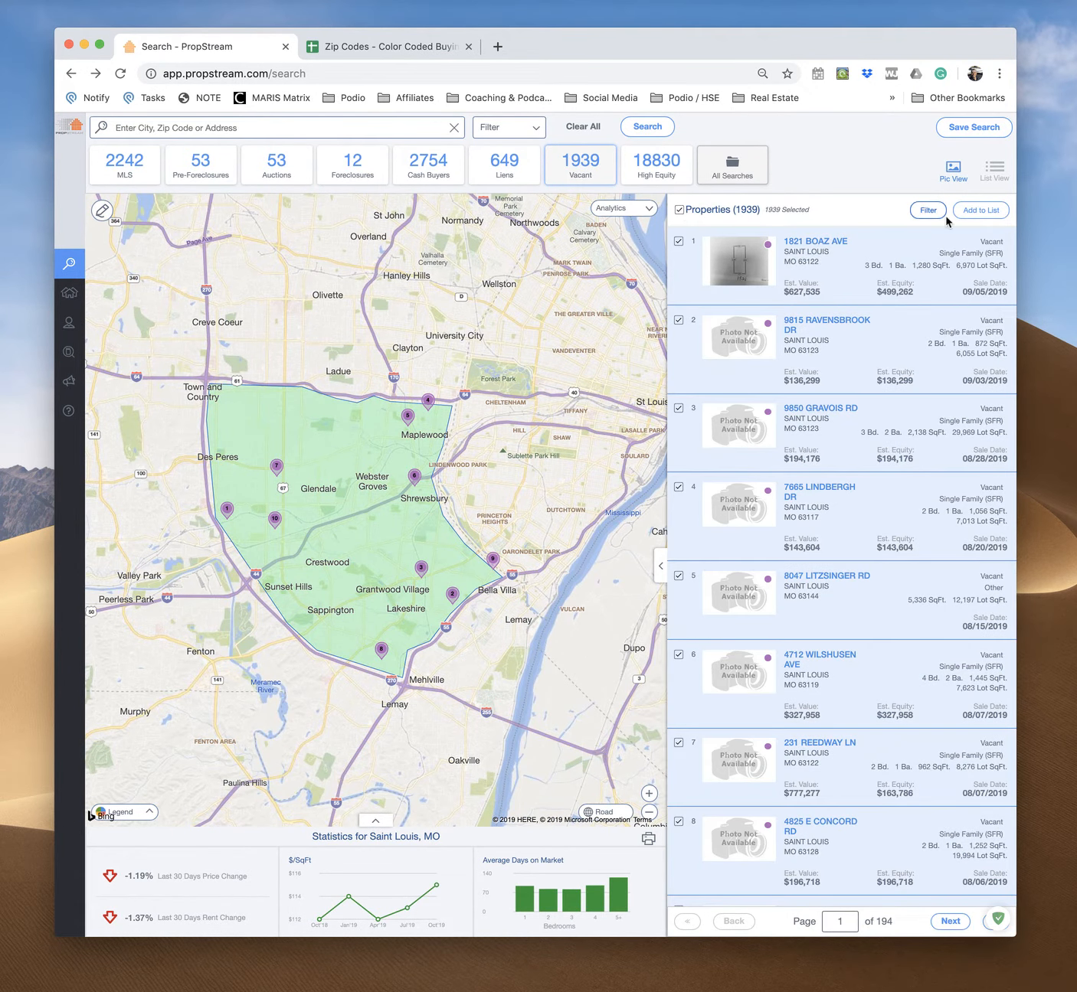
Add the selected properties to a new marketing list named South County - Vacant List
click(983, 215)
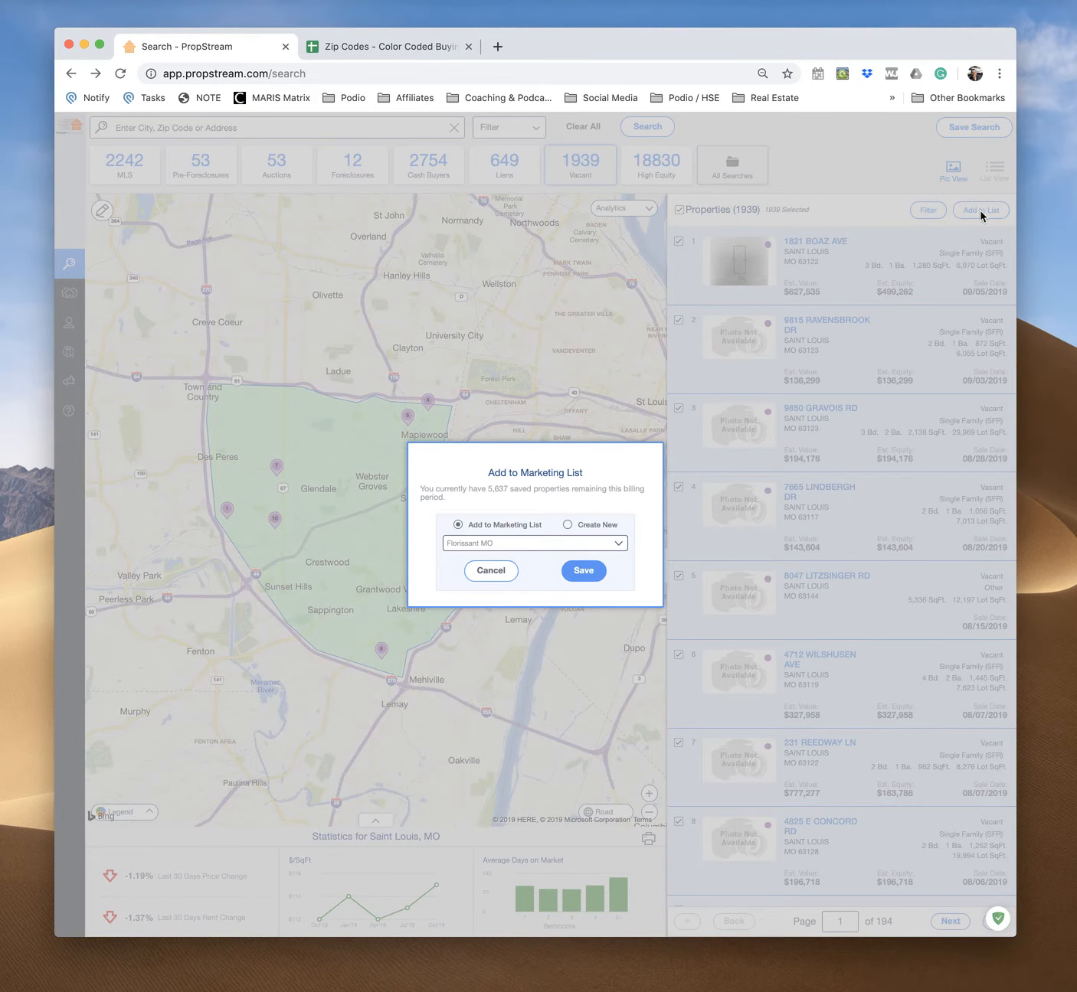
click(568, 525)
click(525, 541)
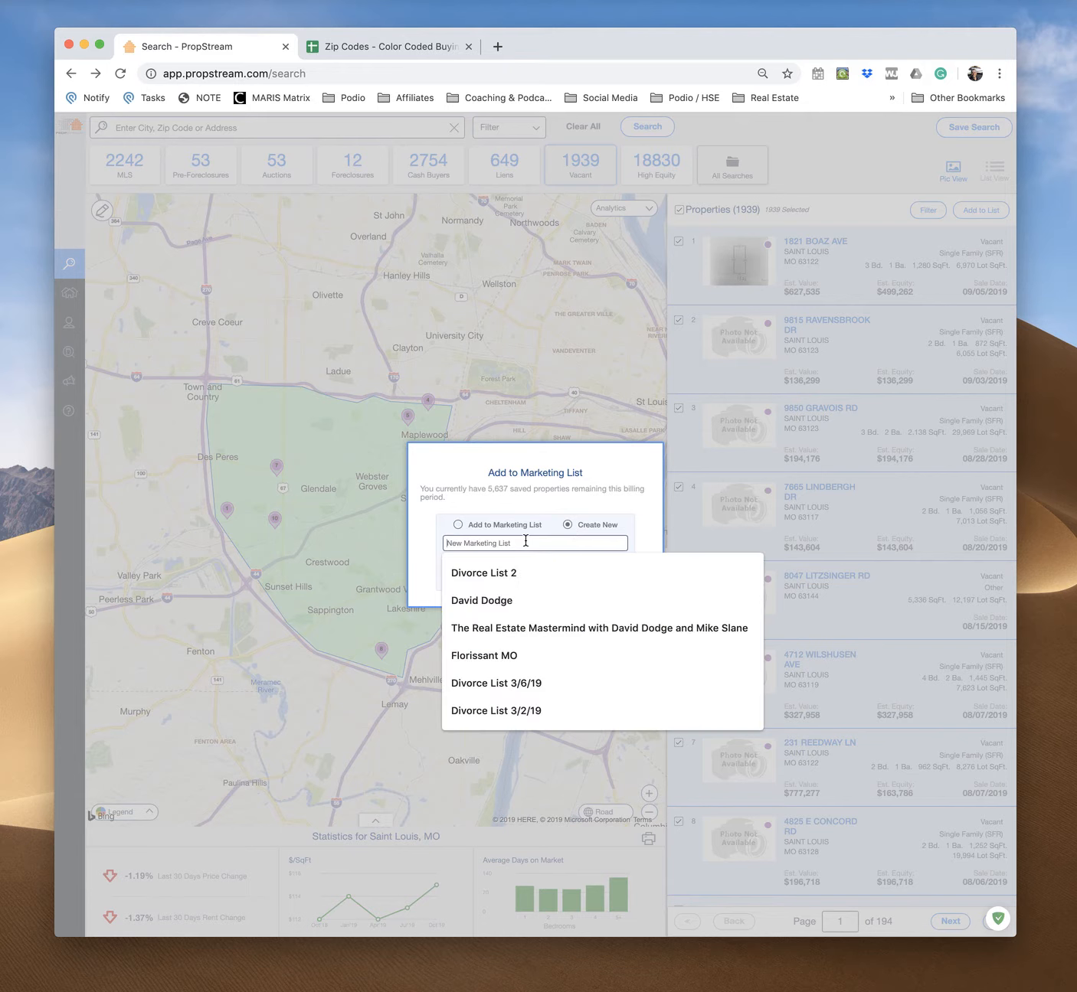
text(South County - Vacant List)
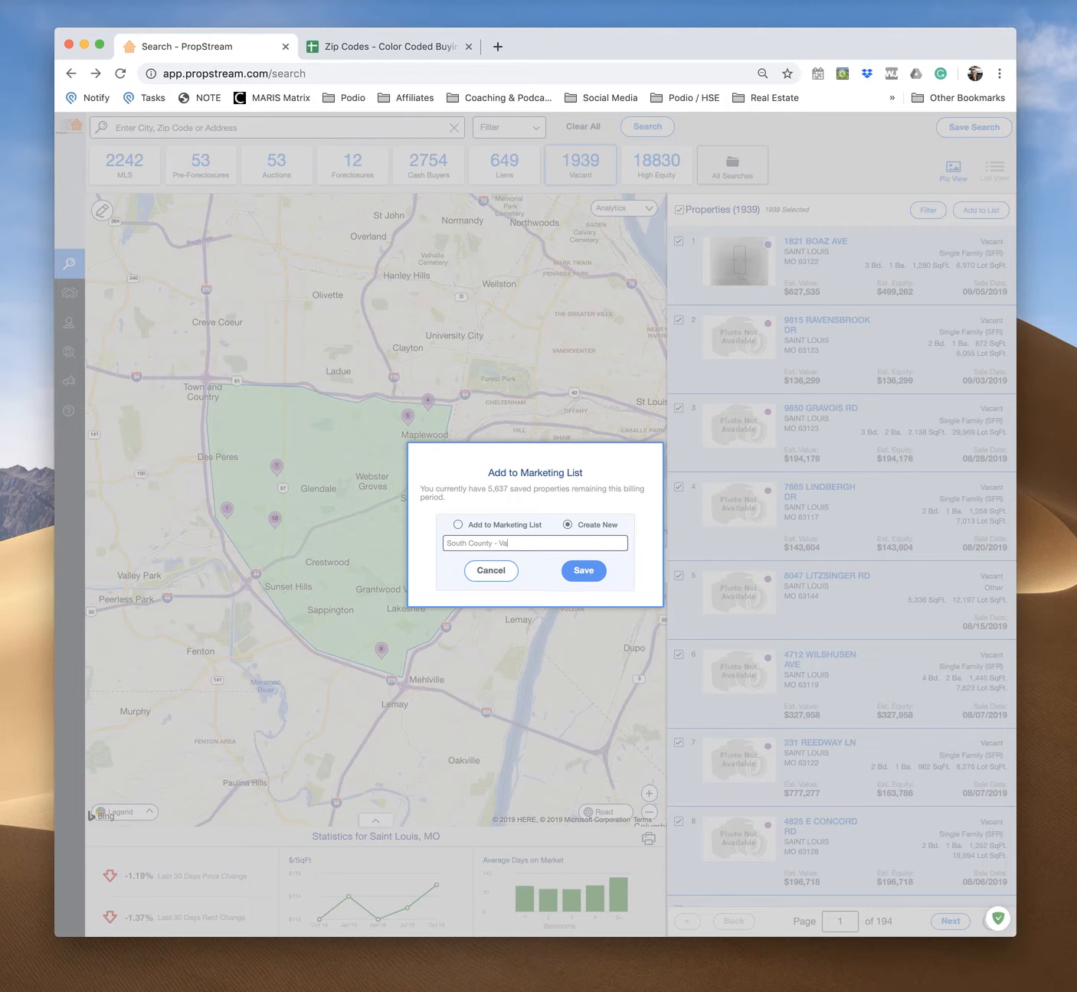
click(588, 573)
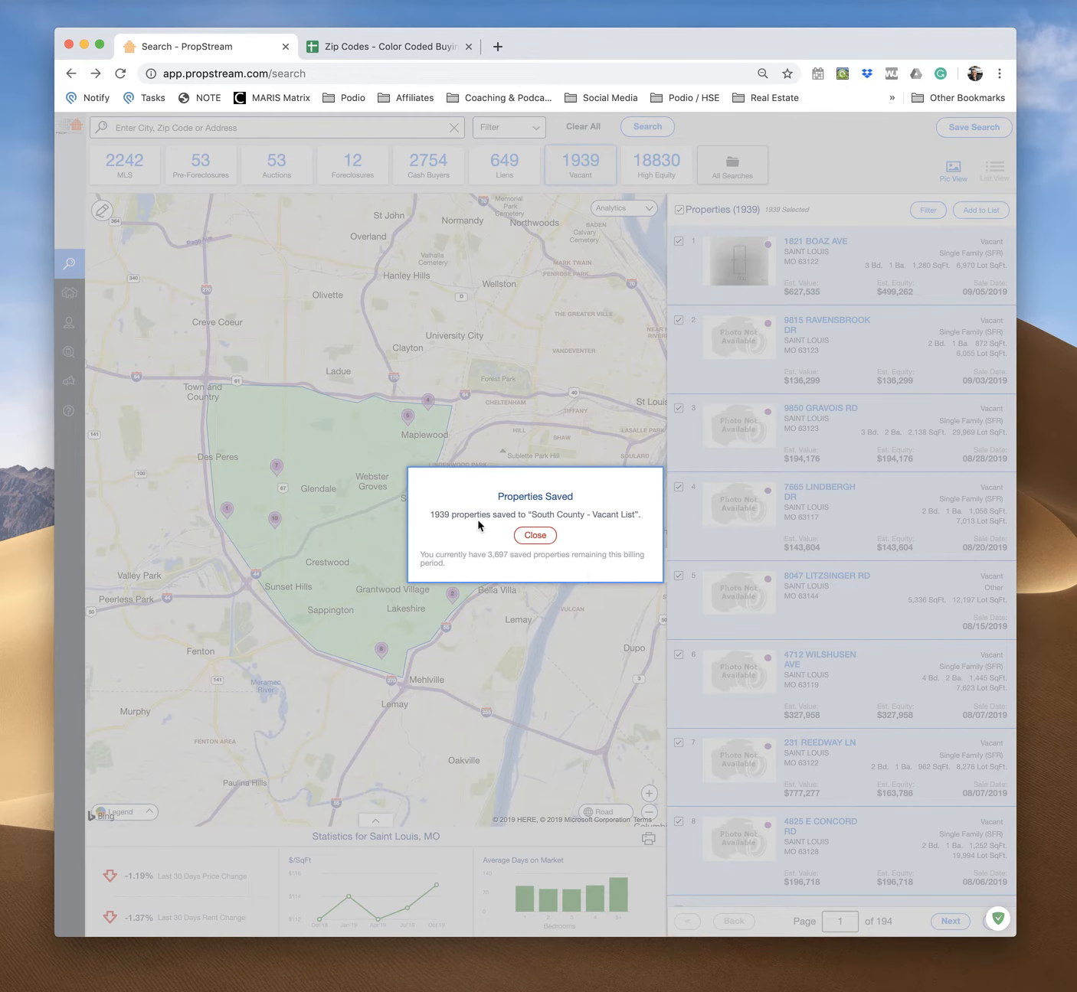
click(547, 539)
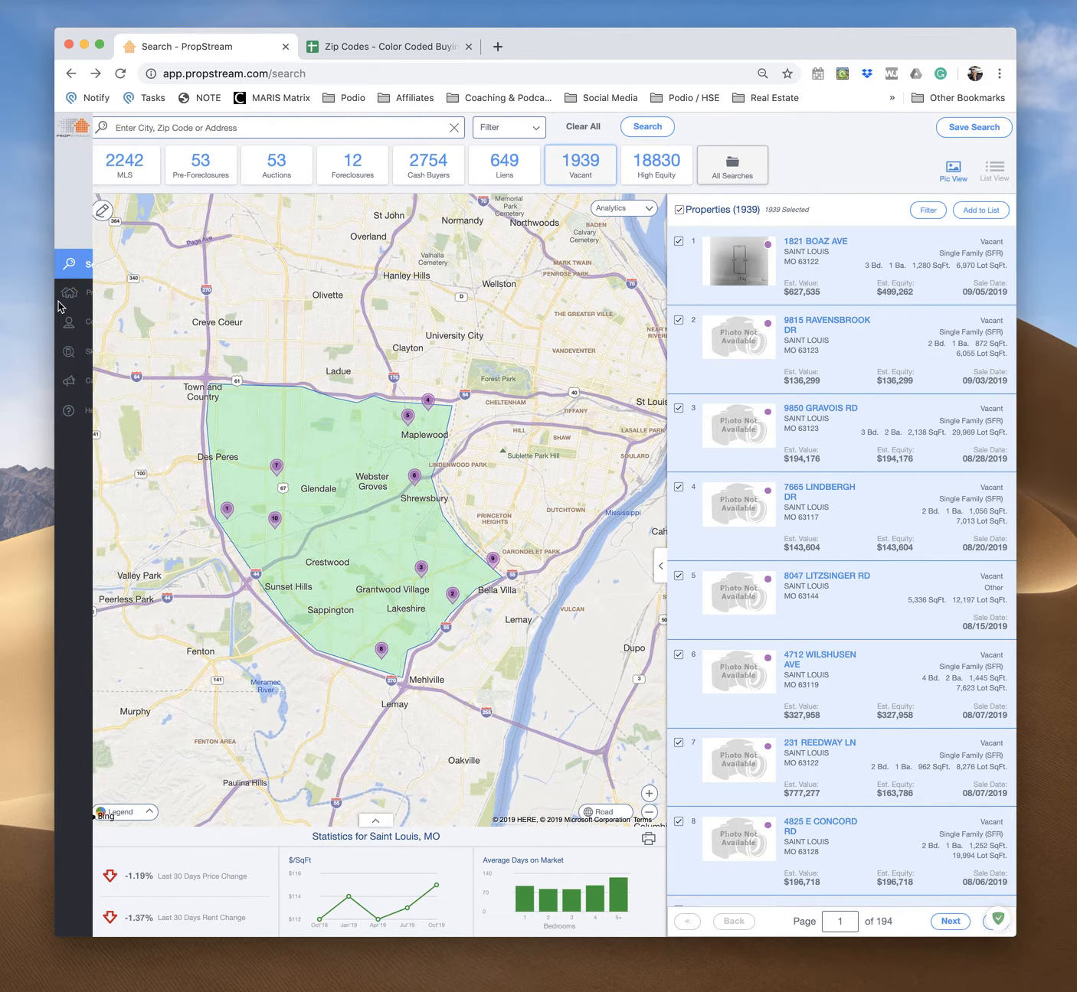
Open the South County - Vacant List marketing list among the saved properties
mouse_move(76, 303)
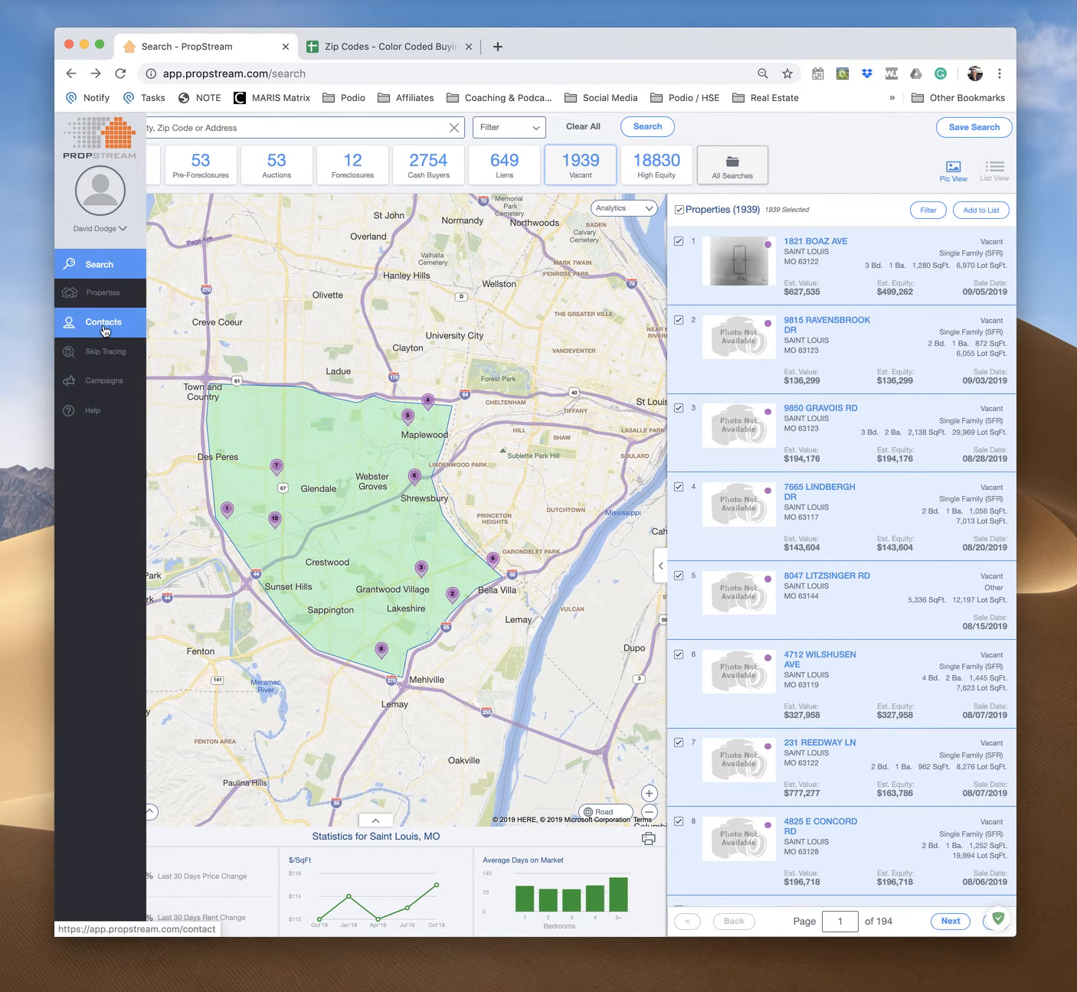
click(104, 328)
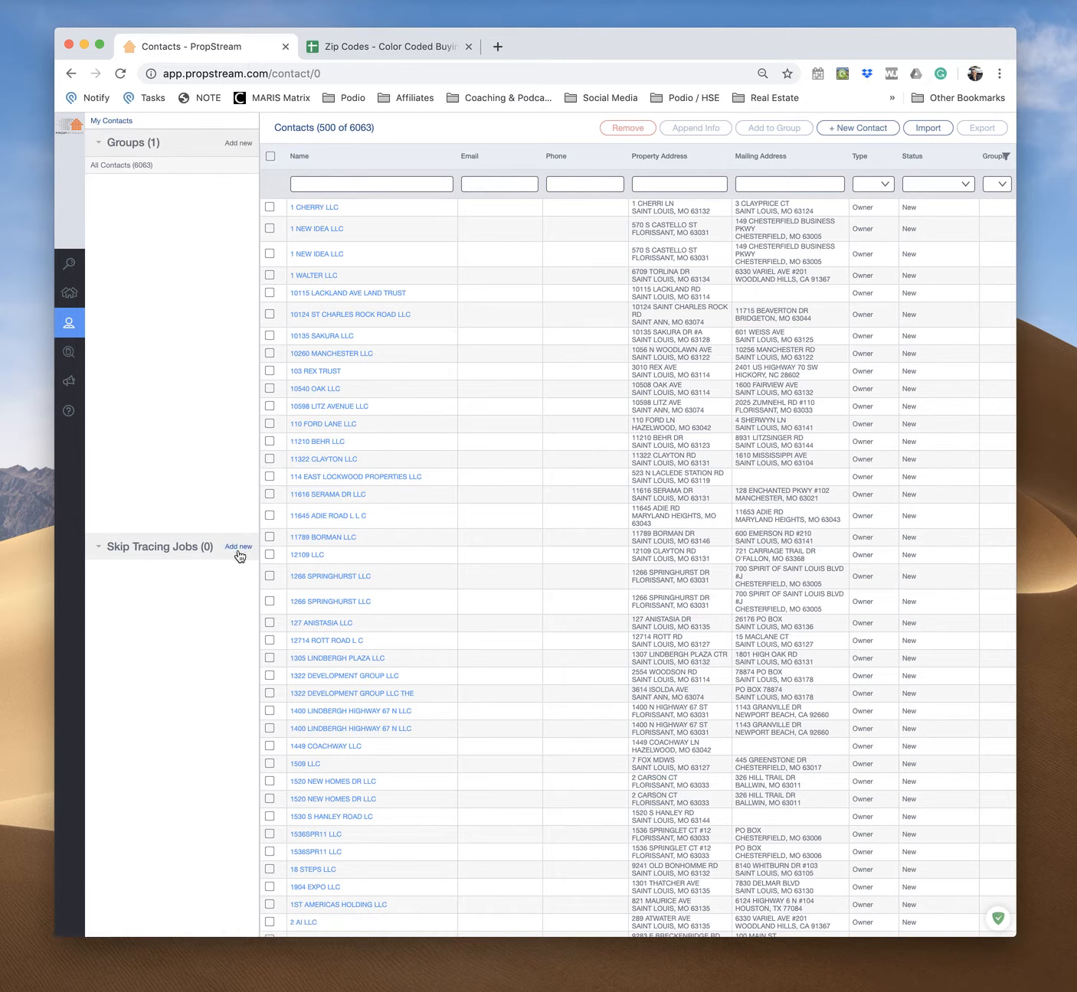
click(99, 147)
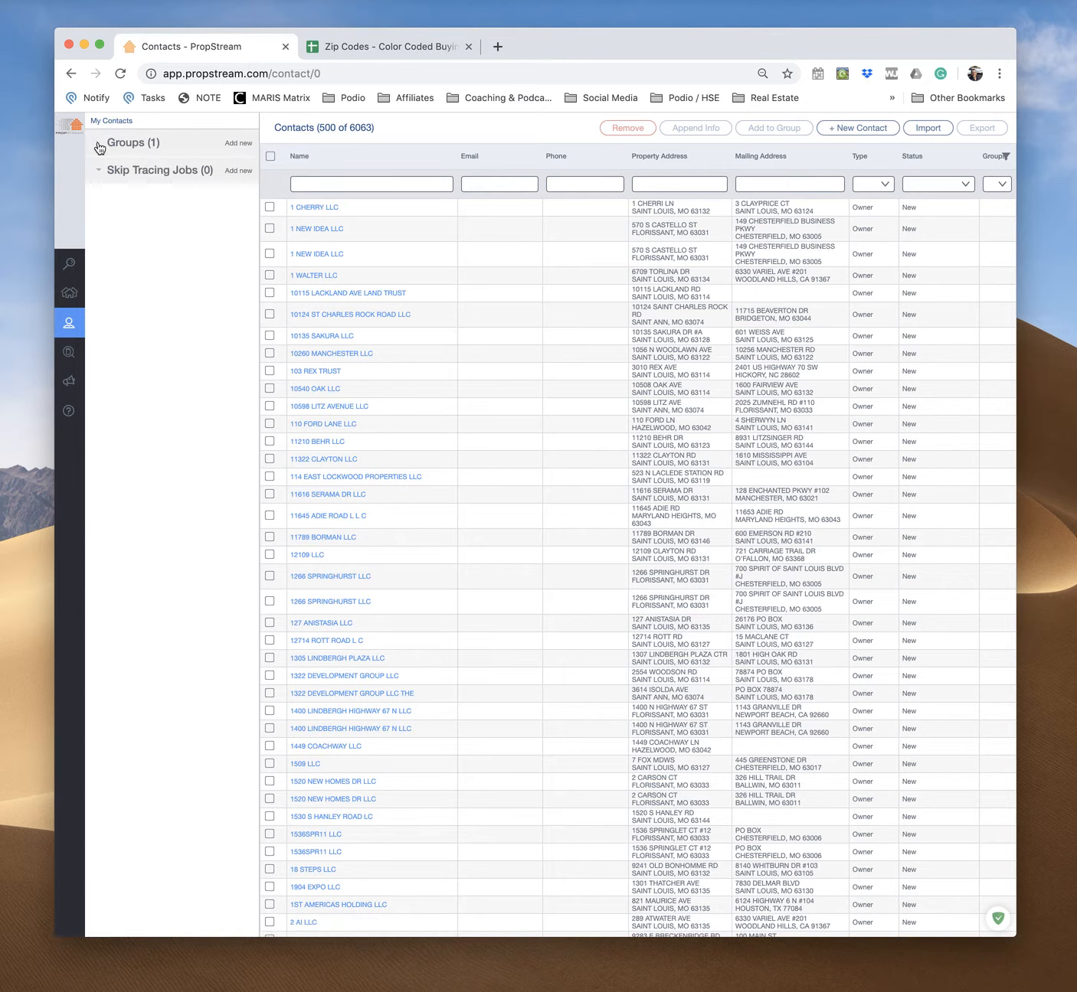
click(98, 148)
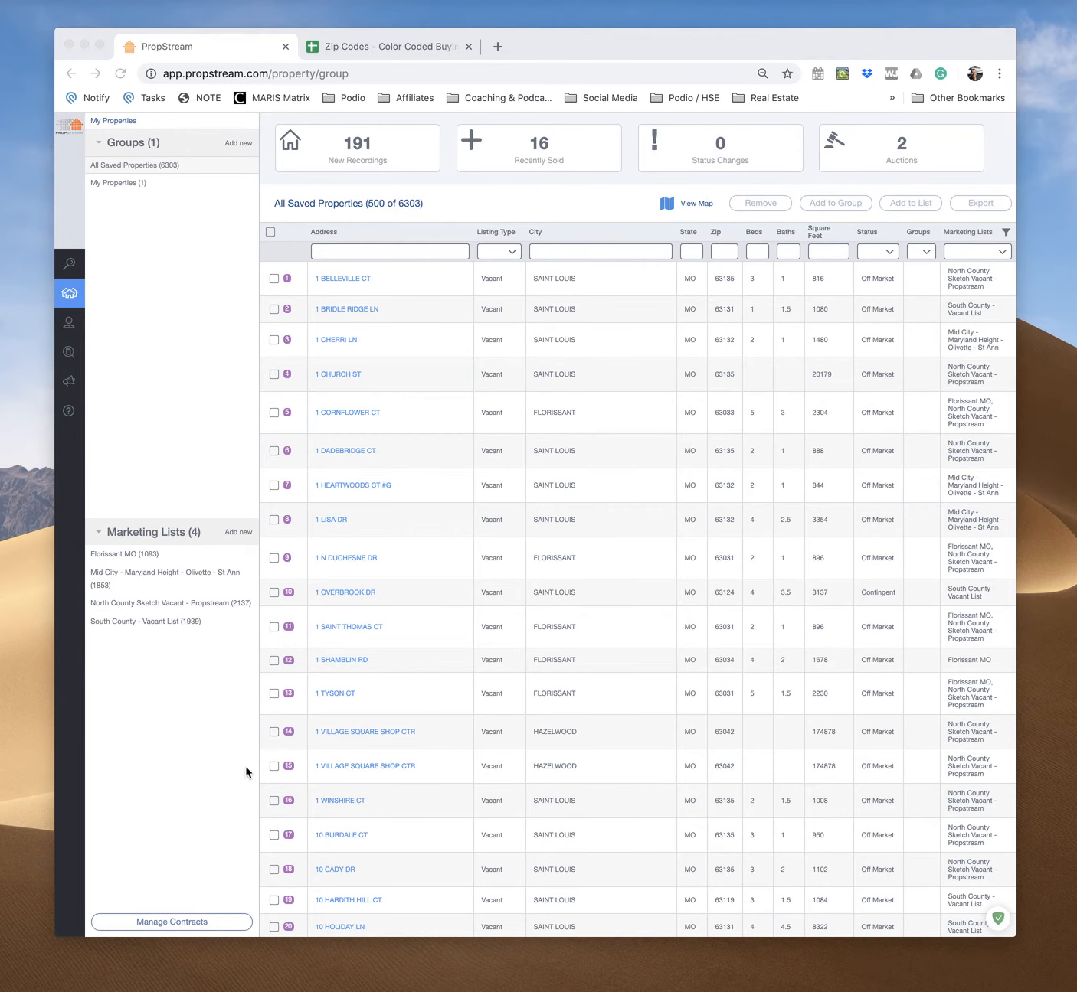
click(111, 350)
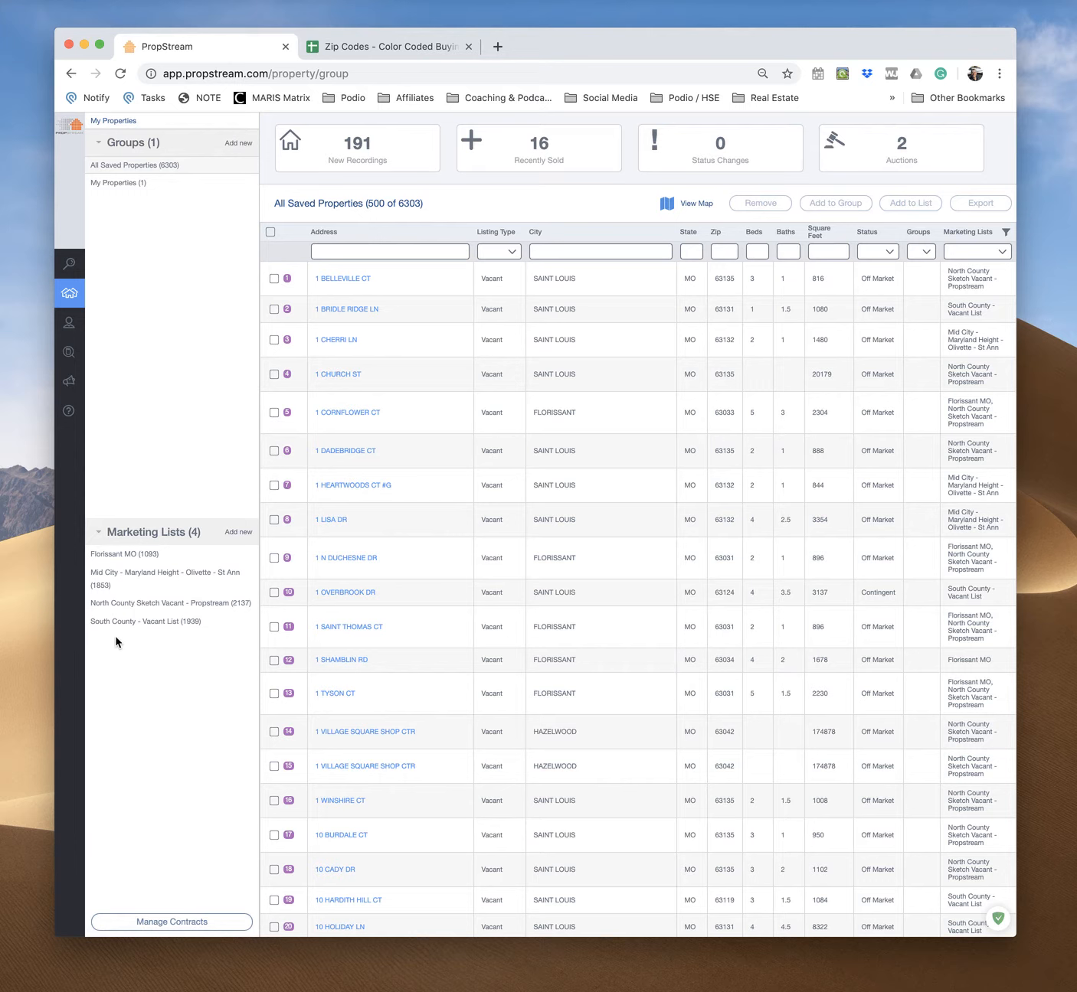
click(139, 622)
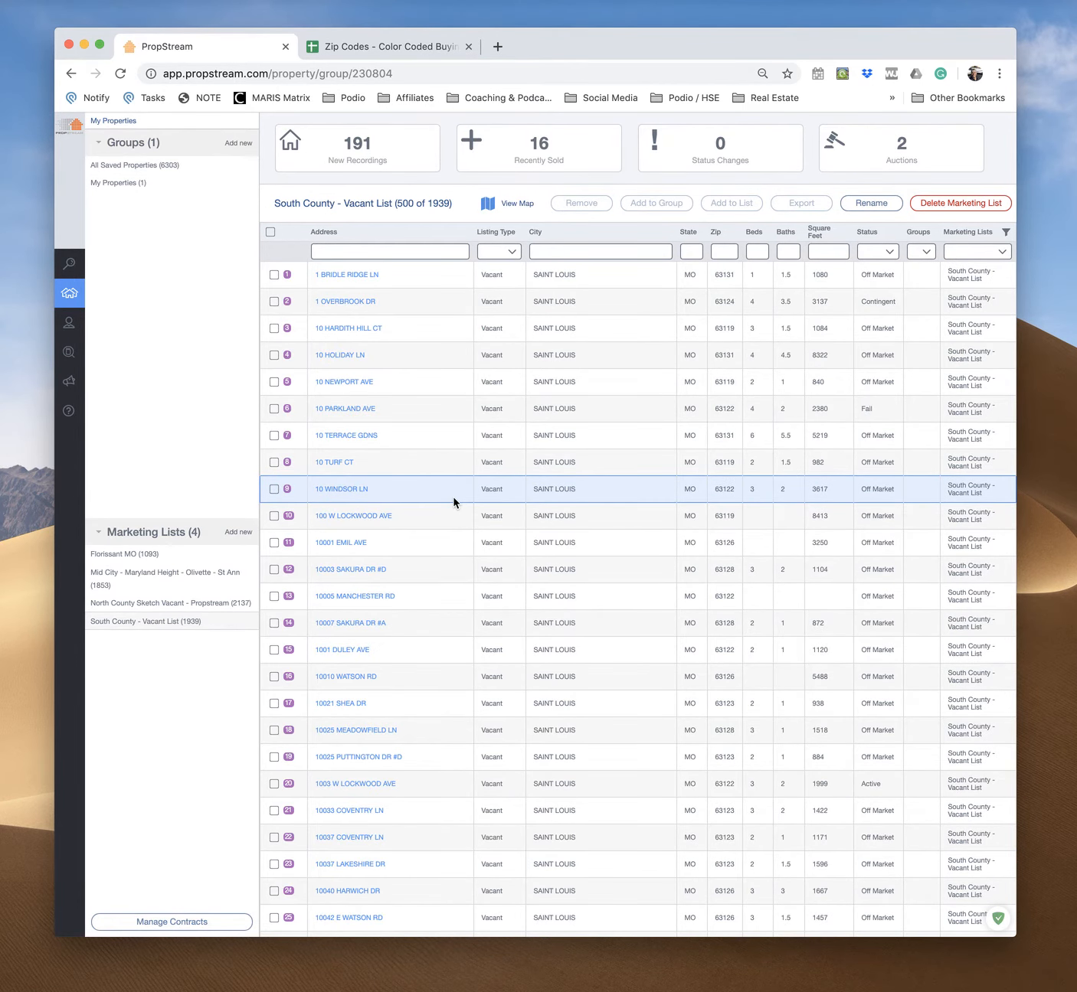
Select all properties in the South County - Vacant List and export them
click(269, 234)
click(832, 212)
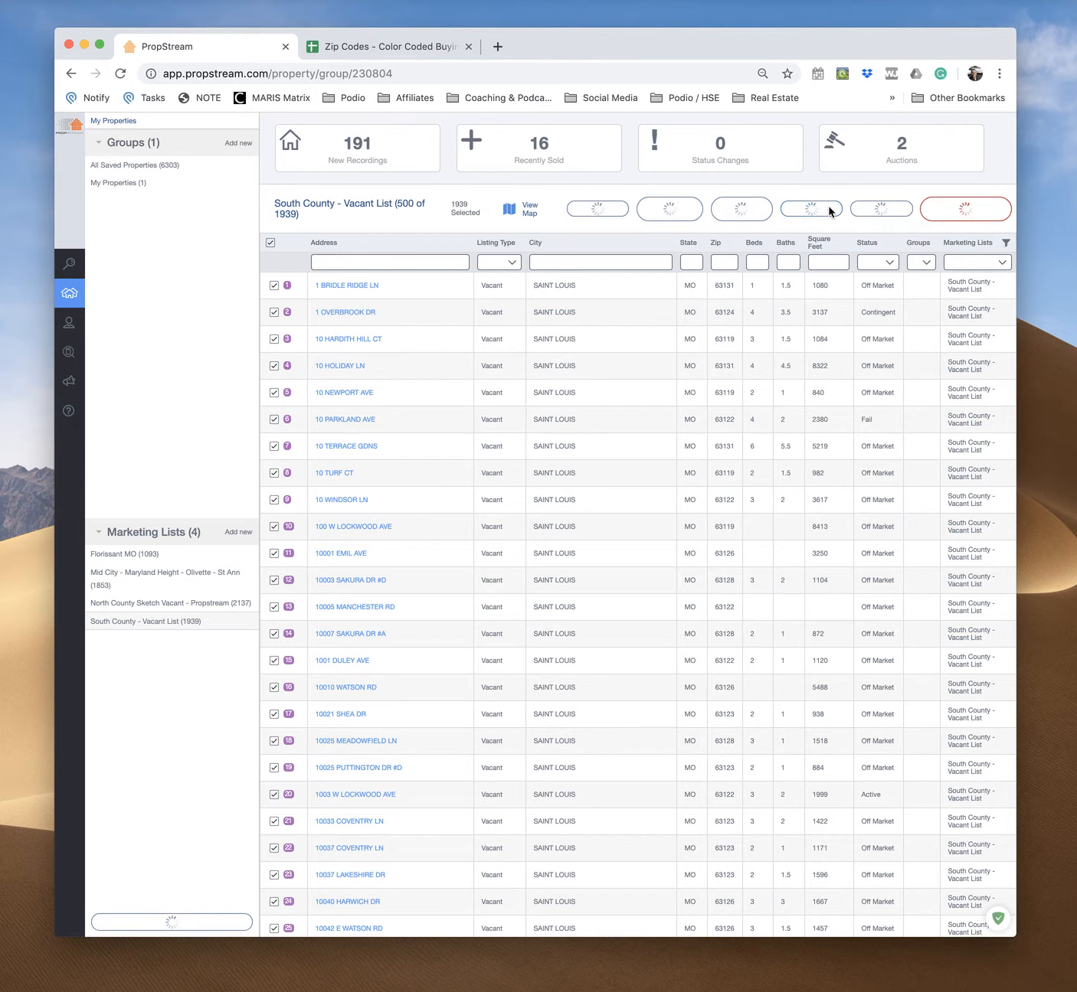